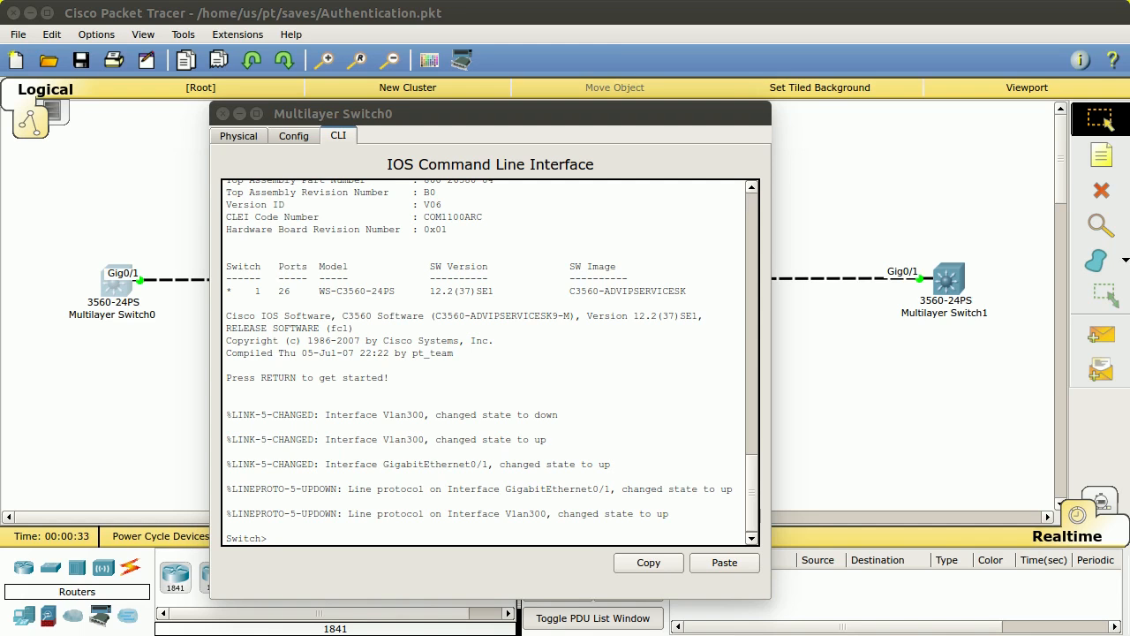
# Step: In Multilayer Switch0's CLI, get a fresh prompt and enter privileged mode with 'en'
pyautogui.click(594, 263)
pyautogui.press('Return')
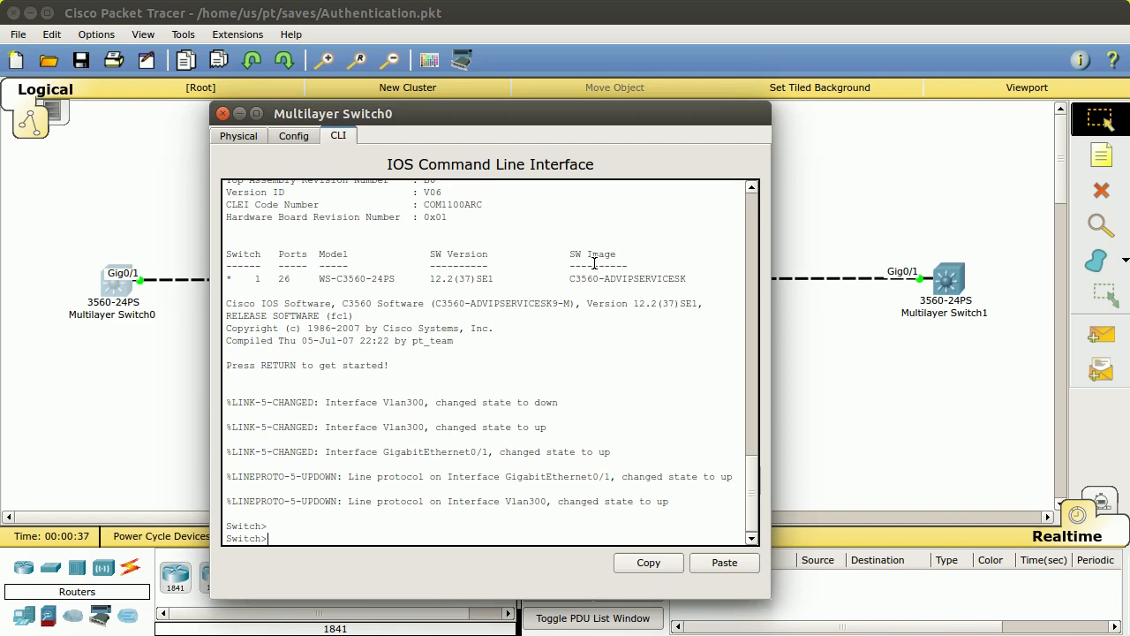
pyautogui.write('en')
pyautogui.press('Return')
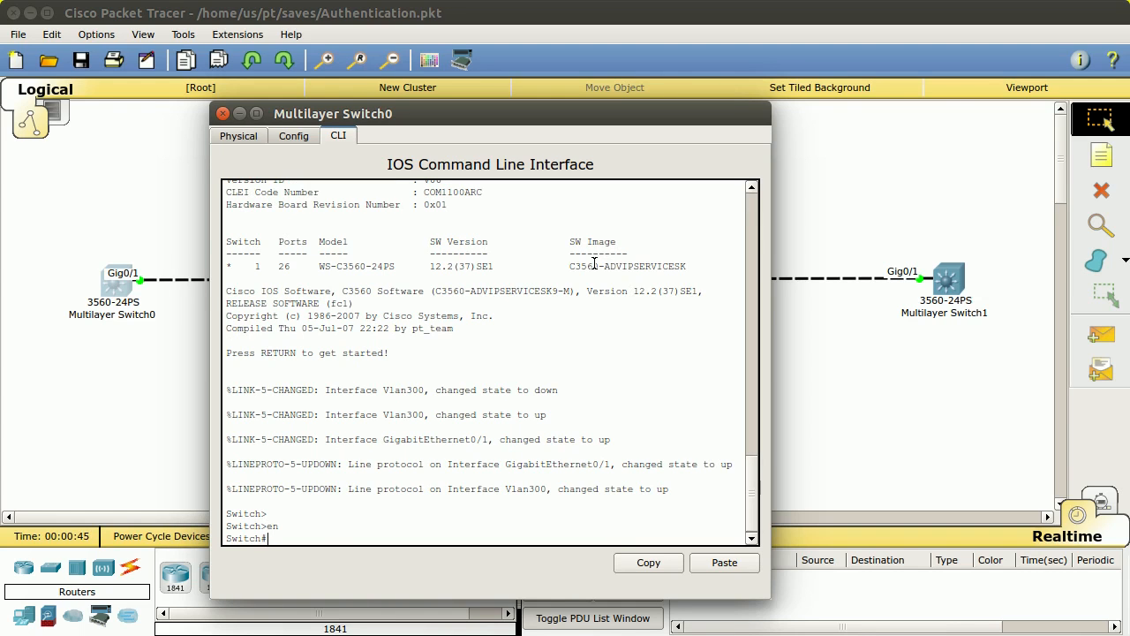
# Step: Run 'show run', fixing the typo, and page through to the end of the configuration
pyautogui.write('shw')
pyautogui.press('BackSpace')
pyautogui.write('ow run')
pyautogui.press('Return')
pyautogui.press('space')
pyautogui.press('space')
pyautogui.press('space')
pyautogui.press('space')
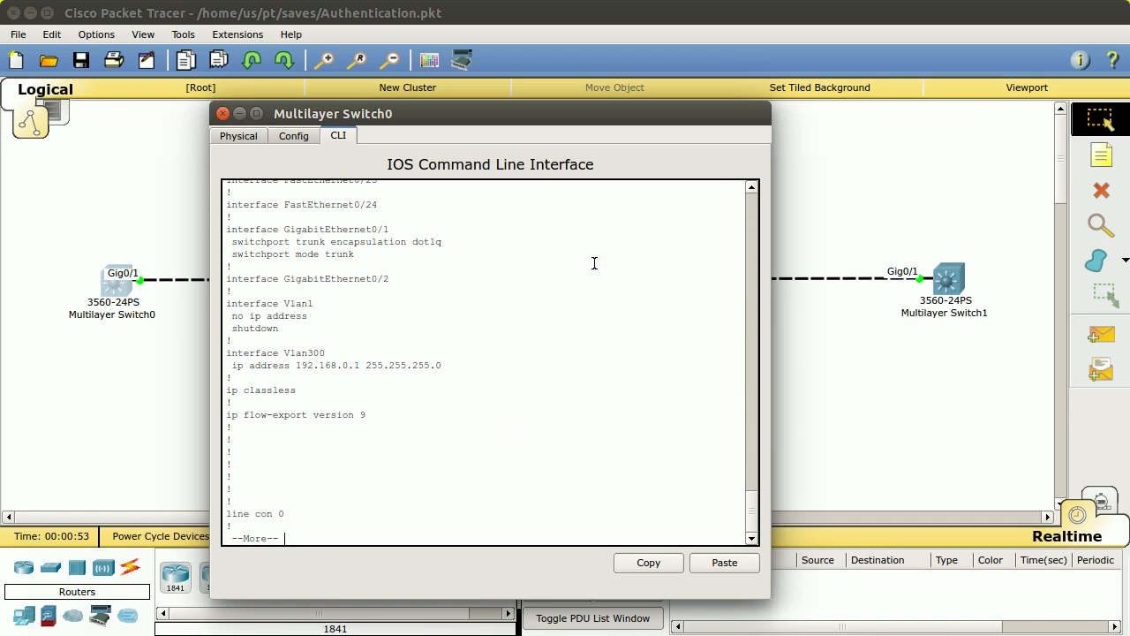
pyautogui.press('space')
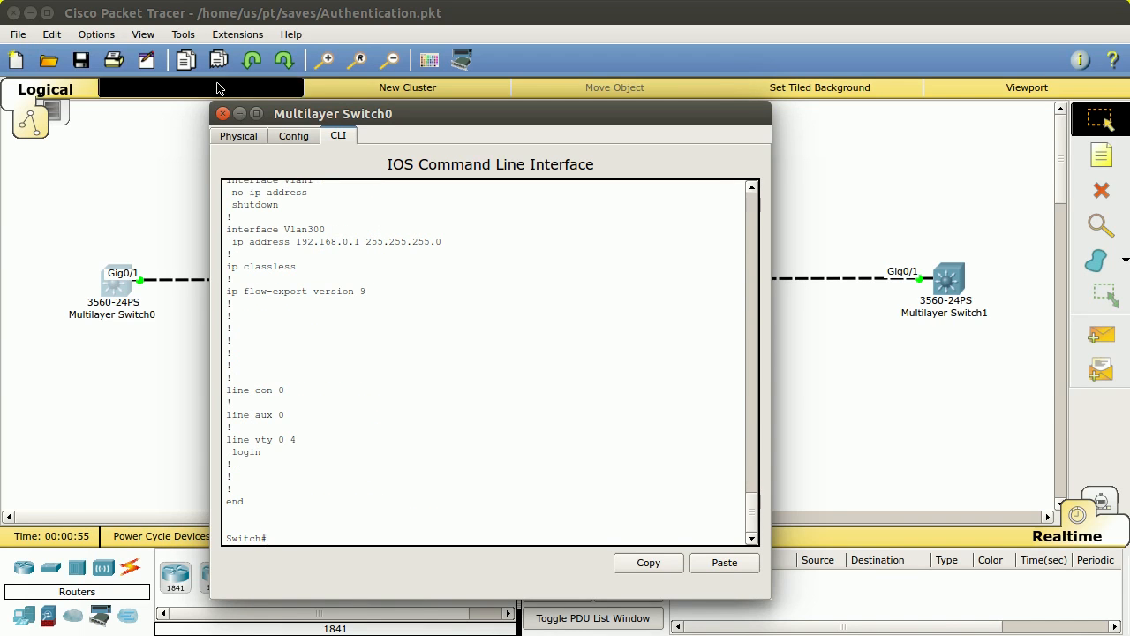
# Step: Highlight the line con 0, aux 0 and vty 0 4 sections of the output
pyautogui.moveTo(228, 389); pyautogui.dragTo(297, 451)
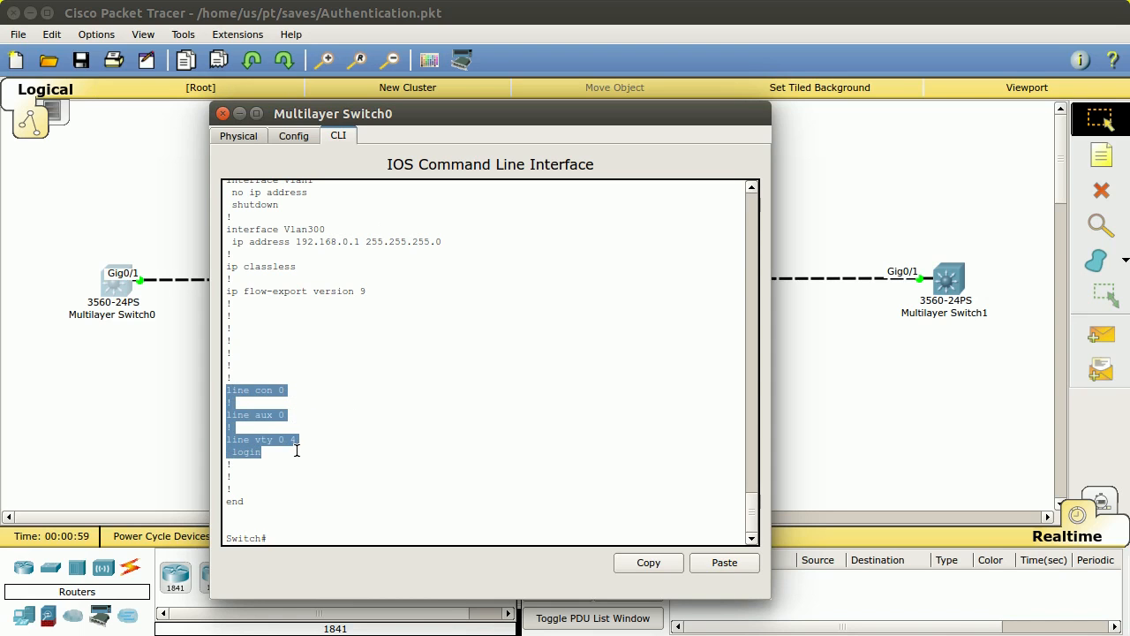
pyautogui.click(401, 383)
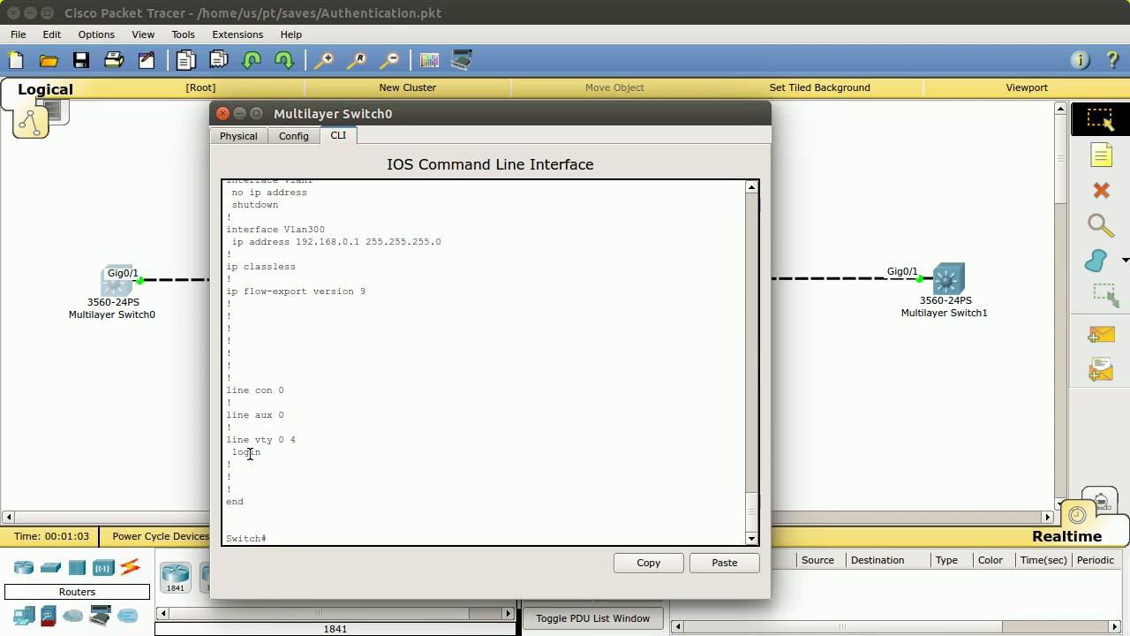
pyautogui.moveTo(256, 438); pyautogui.dragTo(299, 437)
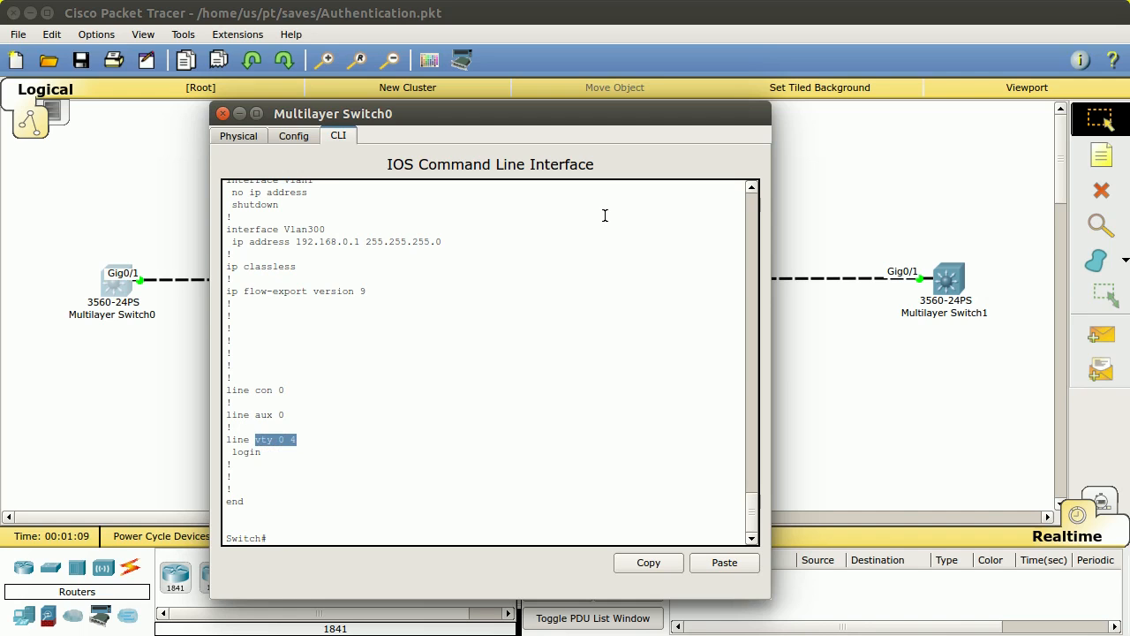
pyautogui.click(476, 311)
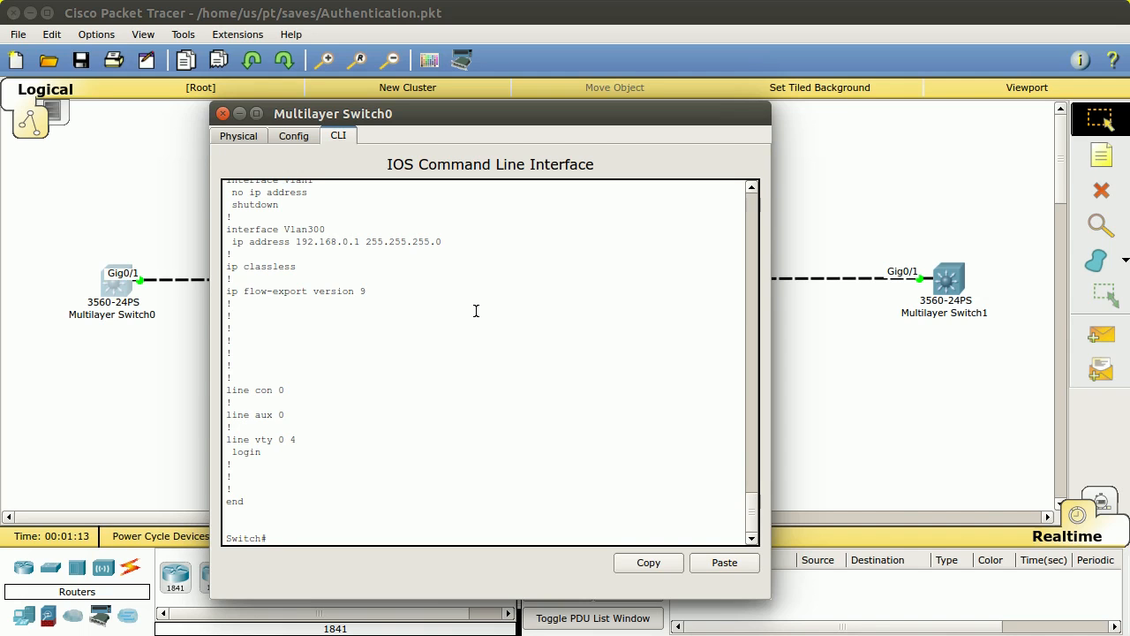
# Step: Under line console 0, enable login and rerun it to see the missing-password warning
pyautogui.write('conf t')
pyautogui.press('Return')
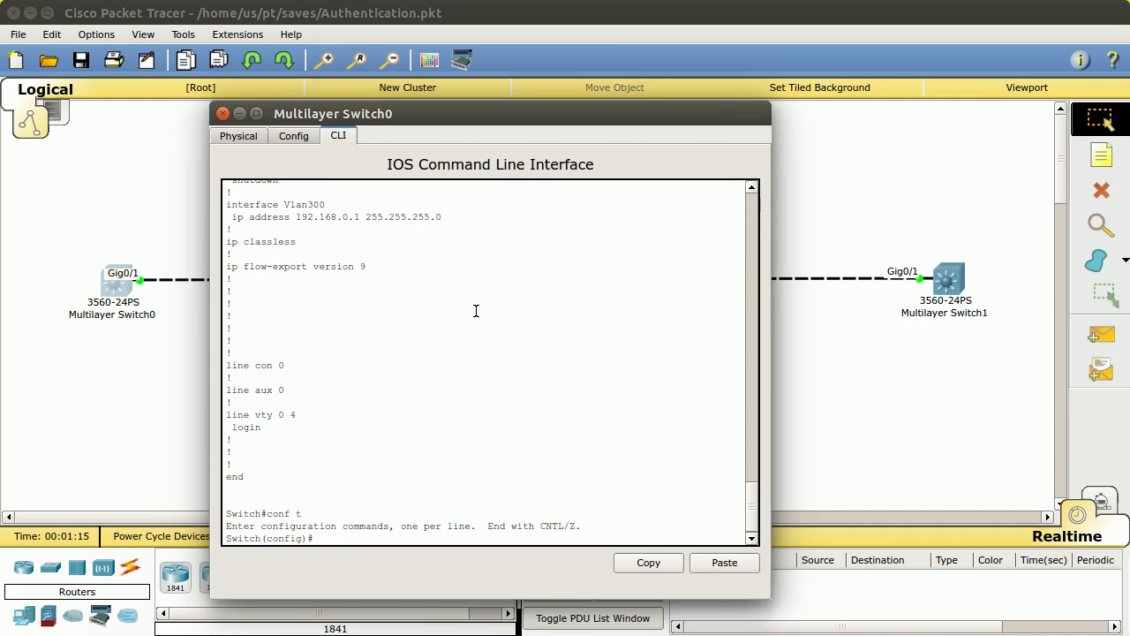
pyautogui.write('line con')
pyautogui.press('Tab')
pyautogui.write('0')
pyautogui.press('Return')
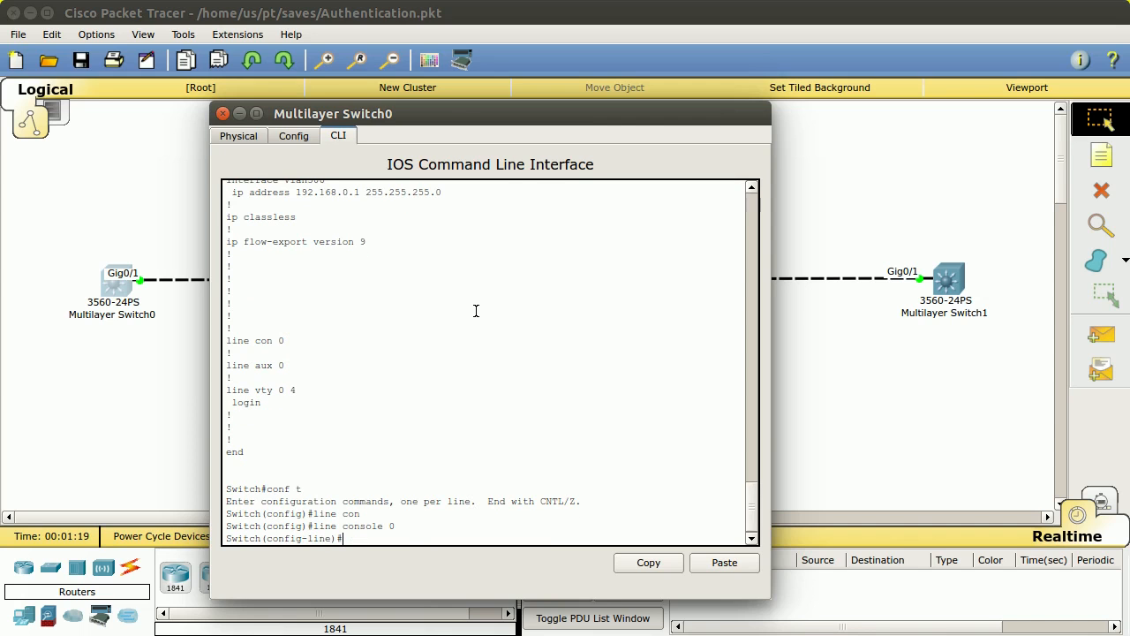
pyautogui.write('login')
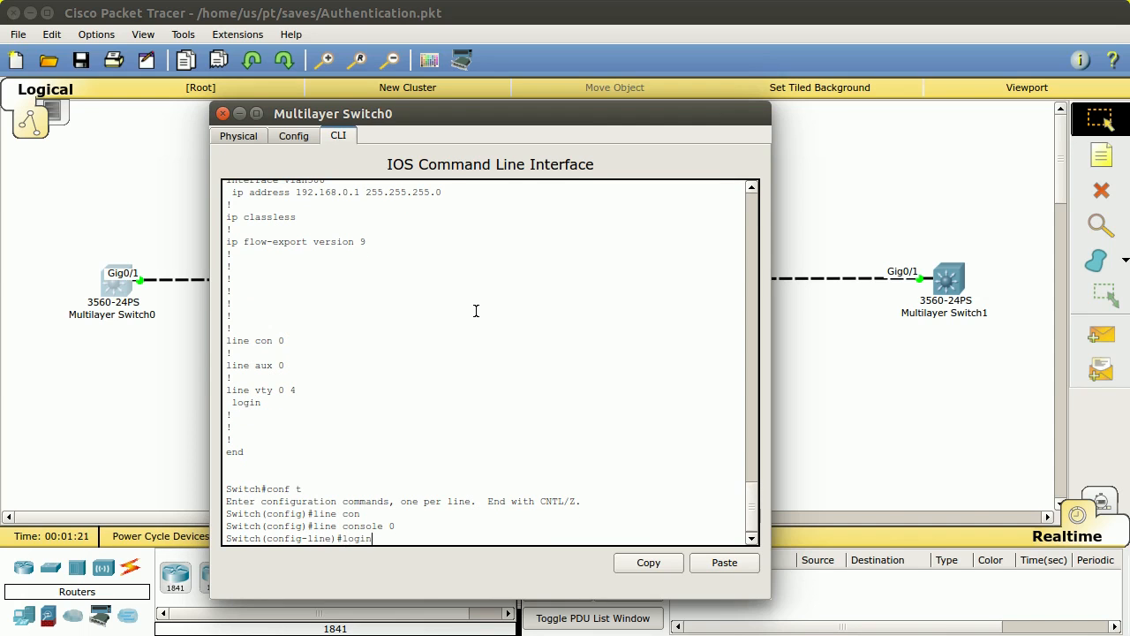
pyautogui.press('Return')
pyautogui.press('Up')
pyautogui.press('Return')
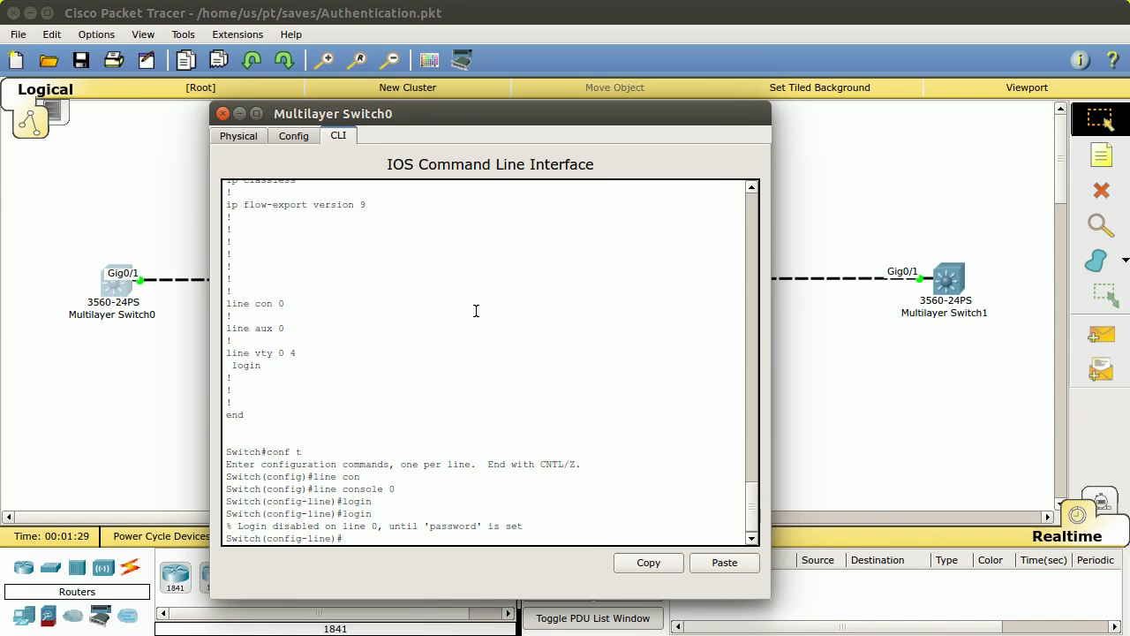
# Step: Set the console line password, checking the password options with '?'
pyautogui.write('pass')
pyautogui.press('Tab')
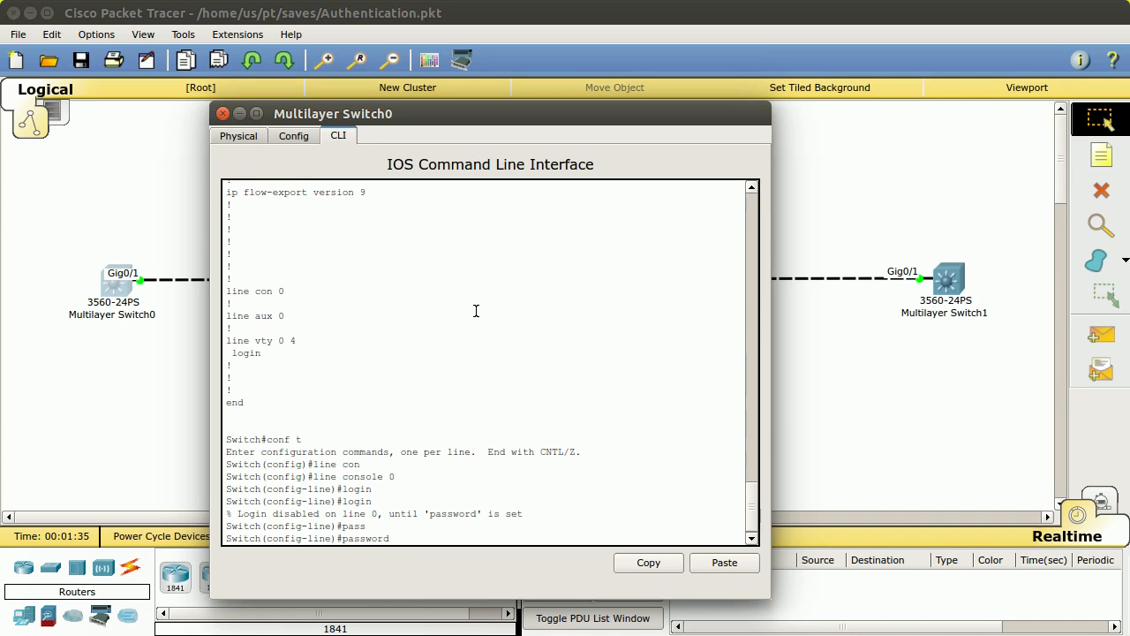
pyautogui.write('?')
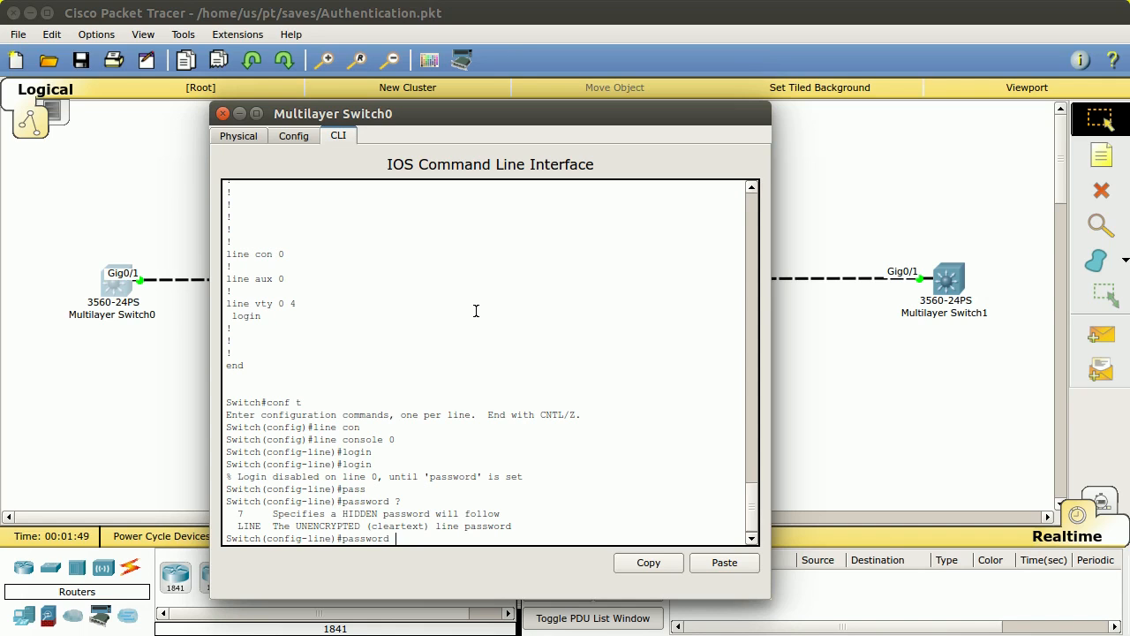
pyautogui.write('mypass')
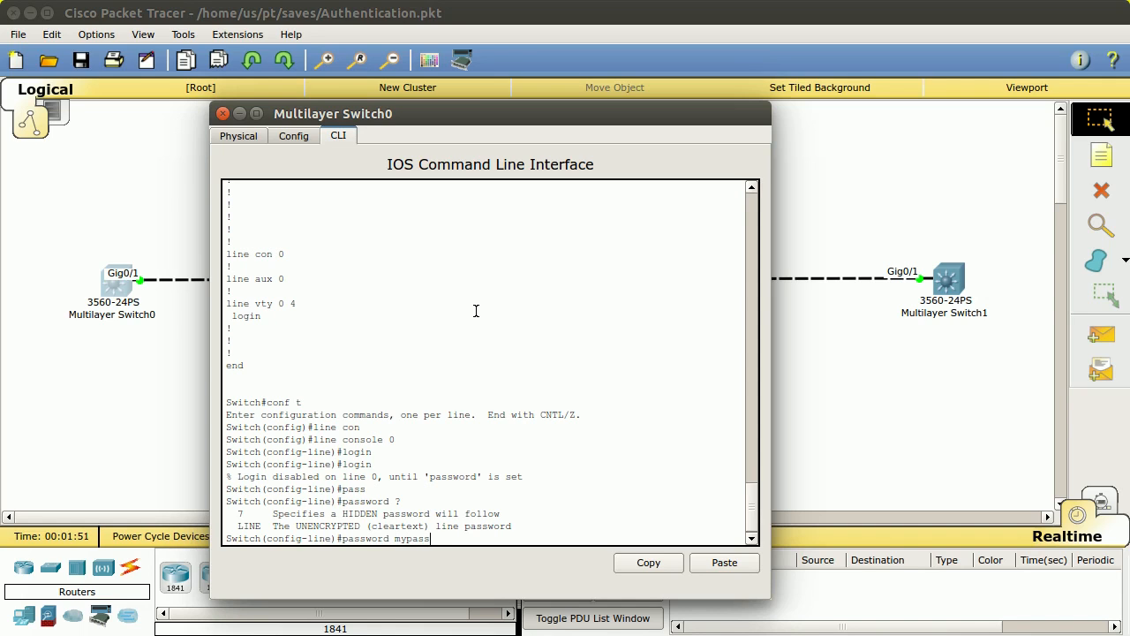
pyautogui.press('Return')
# Step: Exit three times to leave configuration and log out of the console session
pyautogui.write('exit')
pyautogui.press('Return')
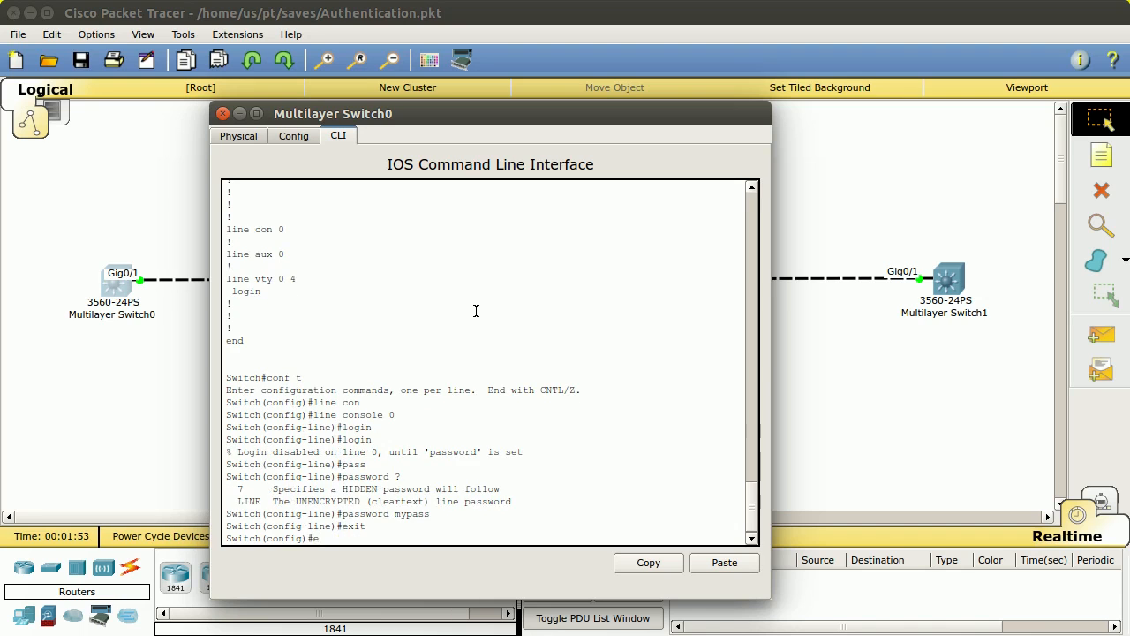
pyautogui.write('exit')
pyautogui.press('Return')
pyautogui.write('exit')
pyautogui.press('Return')
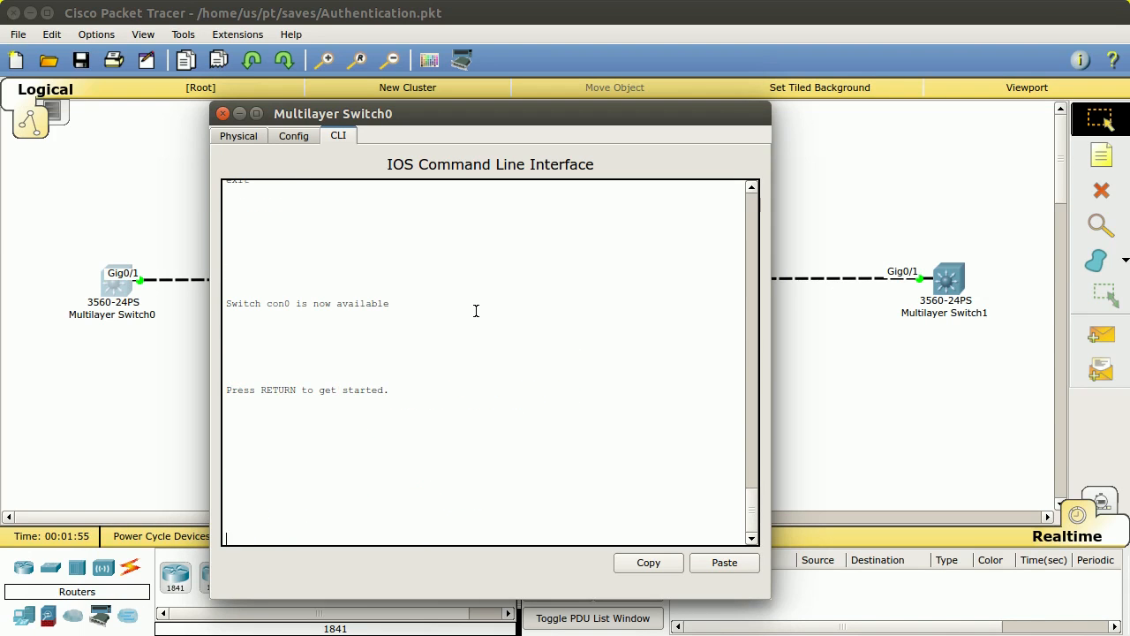
# Step: Start a new console session, submit the console password, and enter privileged mode with 'en'
pyautogui.press('Return')
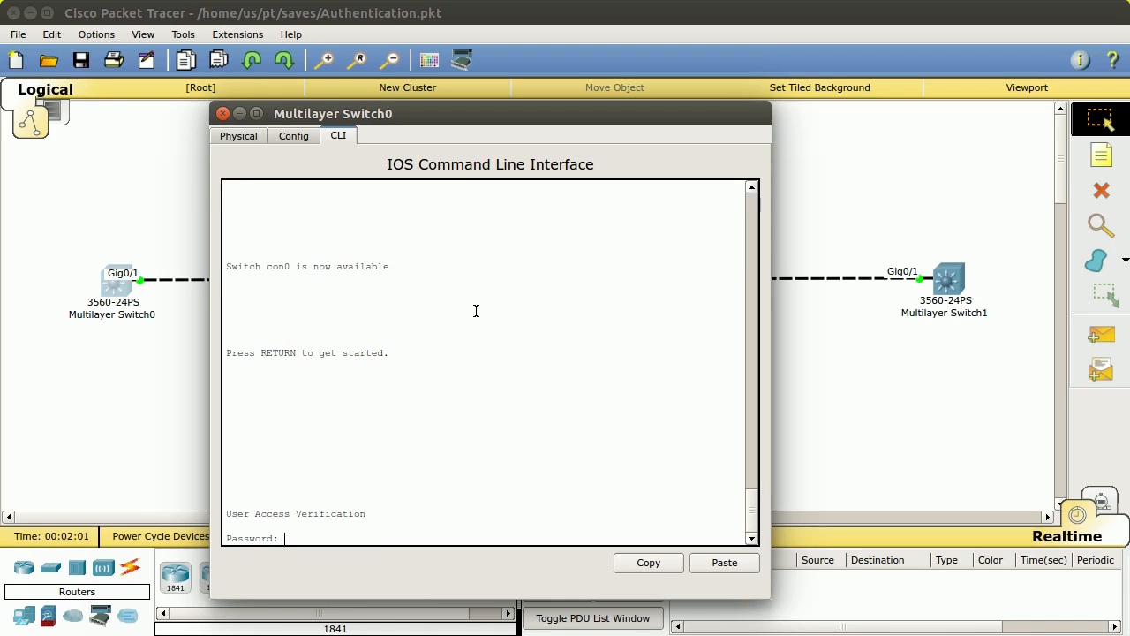
pyautogui.press('Return')
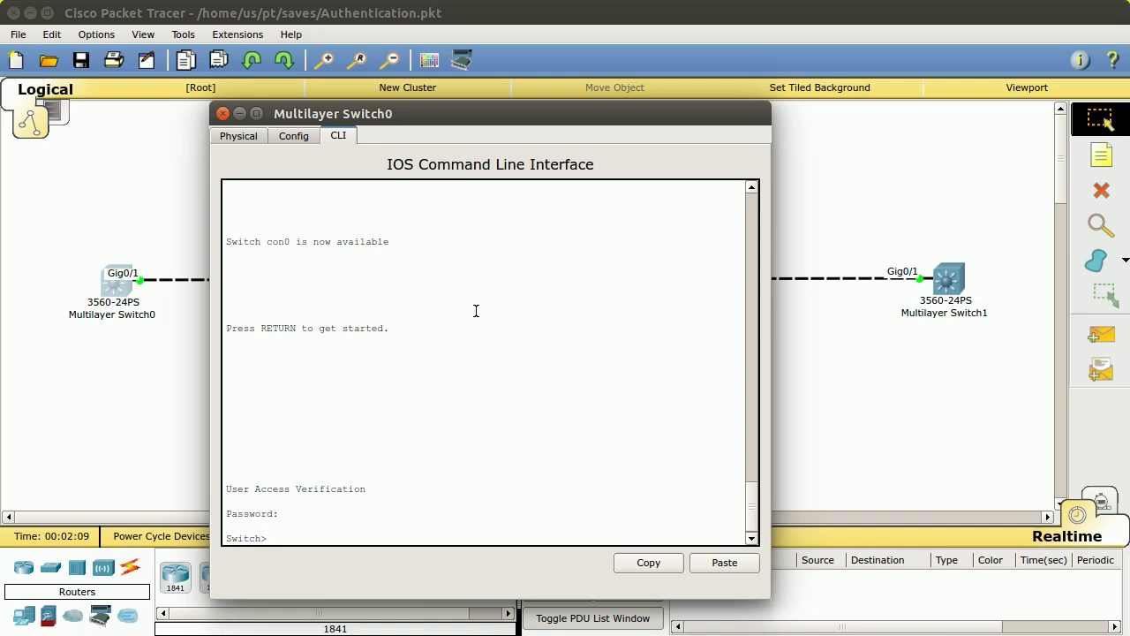
pyautogui.write('en')
pyautogui.press('Return')
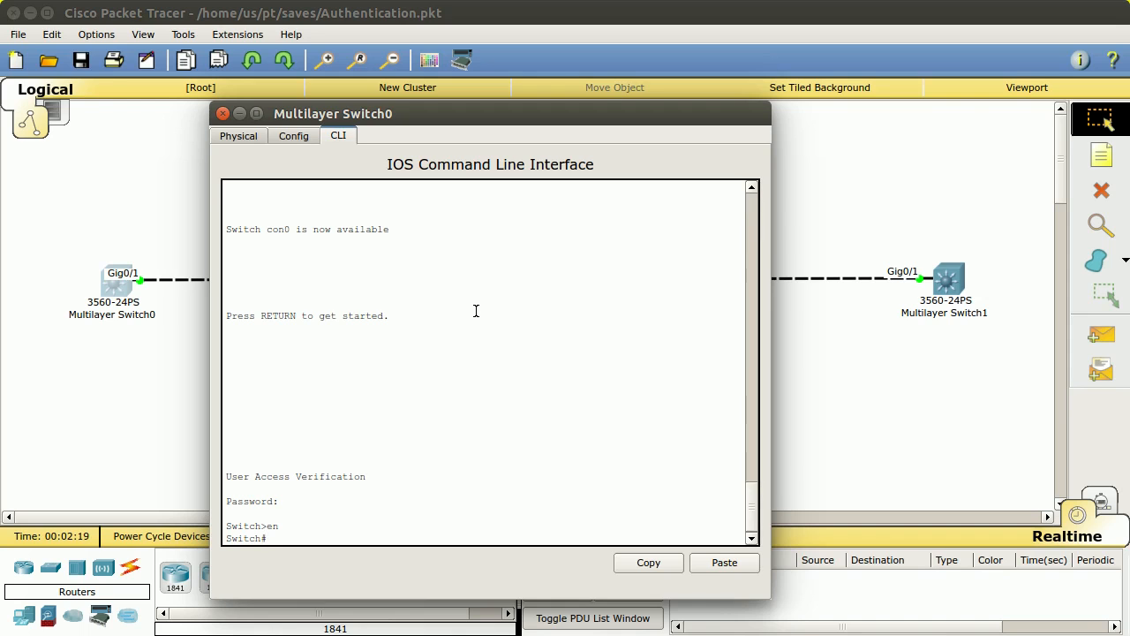
# Step: In global configuration, build the enable command and list its options with '?'
pyautogui.write('conf t')
pyautogui.press('Return')
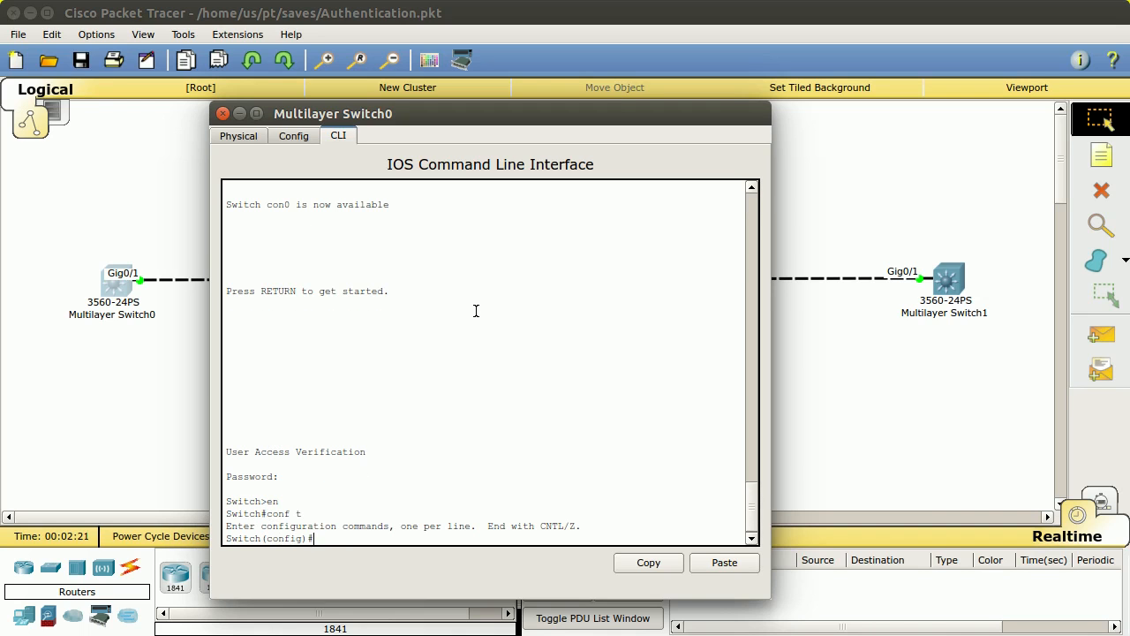
pyautogui.write('en')
pyautogui.press('Tab')
pyautogui.write('abl')
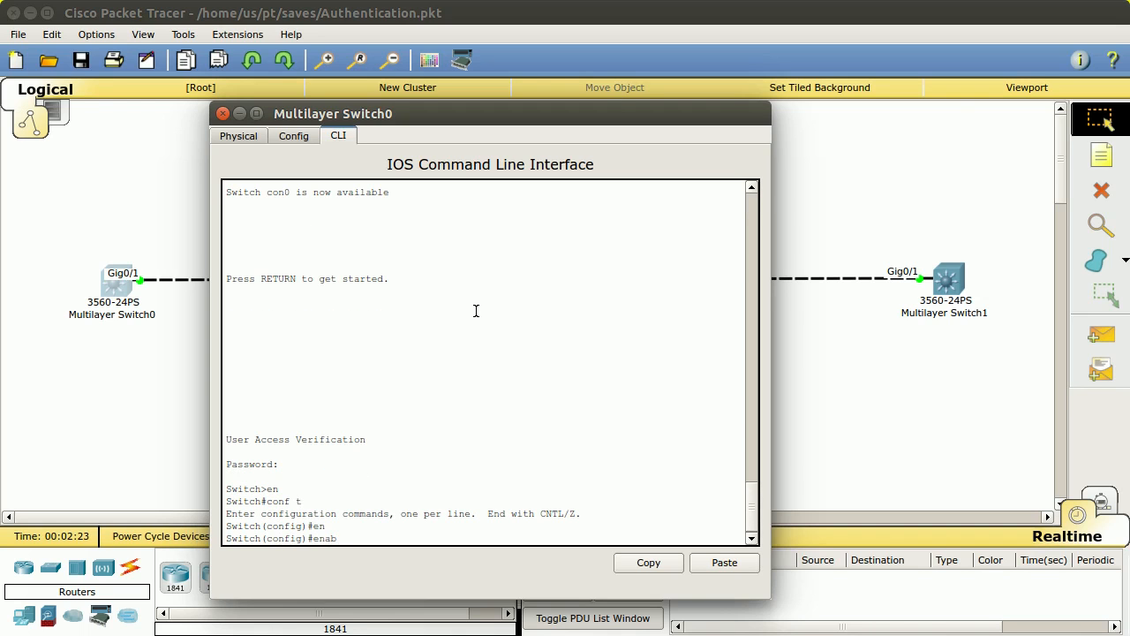
pyautogui.press('Tab')
pyautogui.write('e pass')
pyautogui.press('Tab')
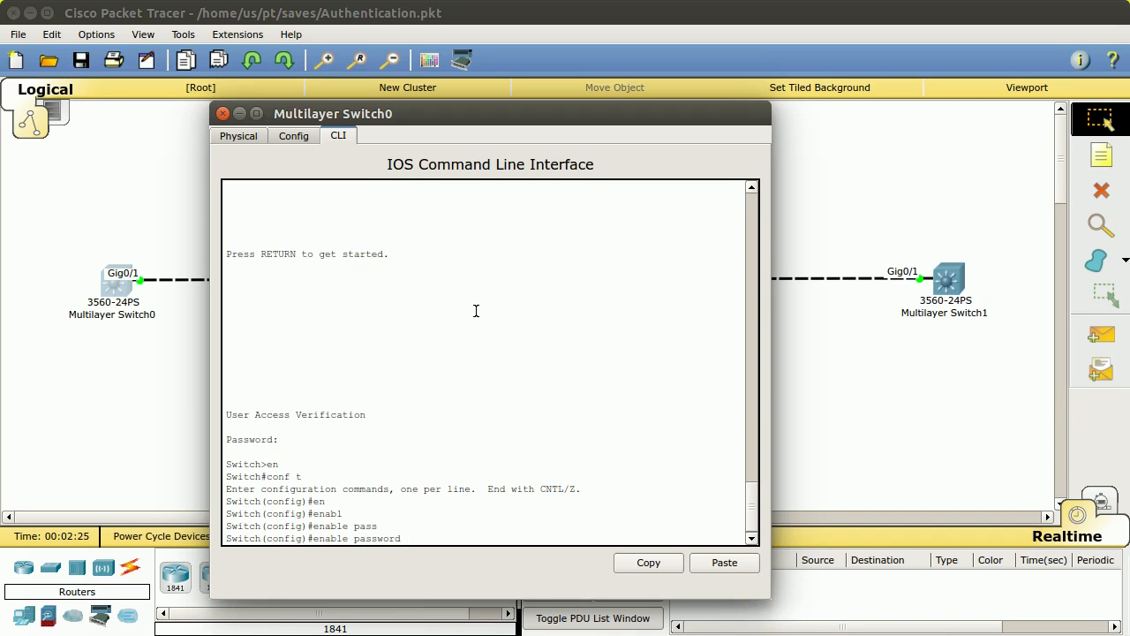
pyautogui.press('BackSpace')
pyautogui.press('BackSpace')
pyautogui.press('BackSpace')
pyautogui.press('BackSpace')
pyautogui.press('BackSpace')
pyautogui.press('BackSpace')
pyautogui.press('BackSpace')
pyautogui.press('BackSpace')
pyautogui.write('?')
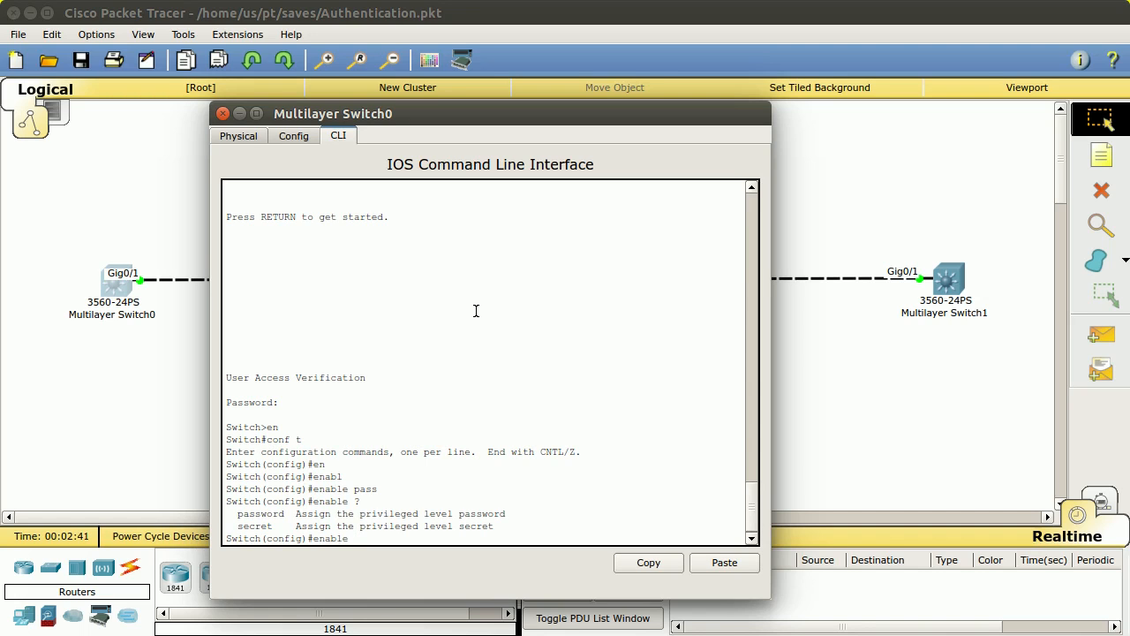
# Step: Set the enable password, checking the accepted argument forms with '?'
pyautogui.write('pass')
pyautogui.press('Tab')
pyautogui.write('my')
pyautogui.press('BackSpace')
pyautogui.write('?')
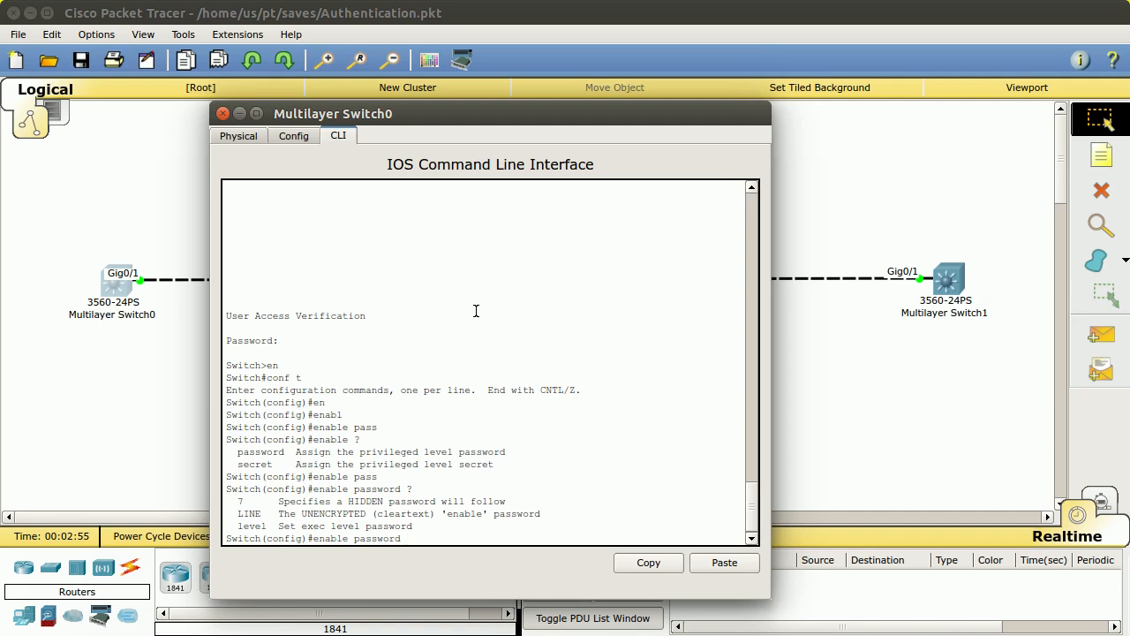
pyautogui.write('mypass')
pyautogui.press('Return')
# Step: Set the enable secret and enter 'do show run'
pyautogui.write('en')
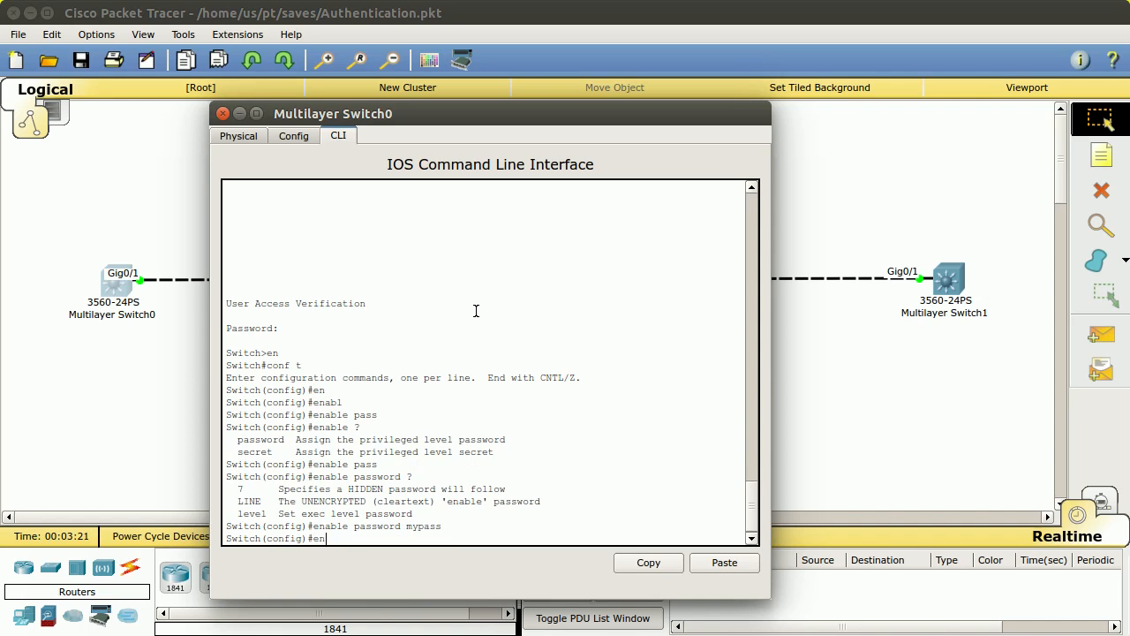
pyautogui.write('able secr')
pyautogui.press('Tab')
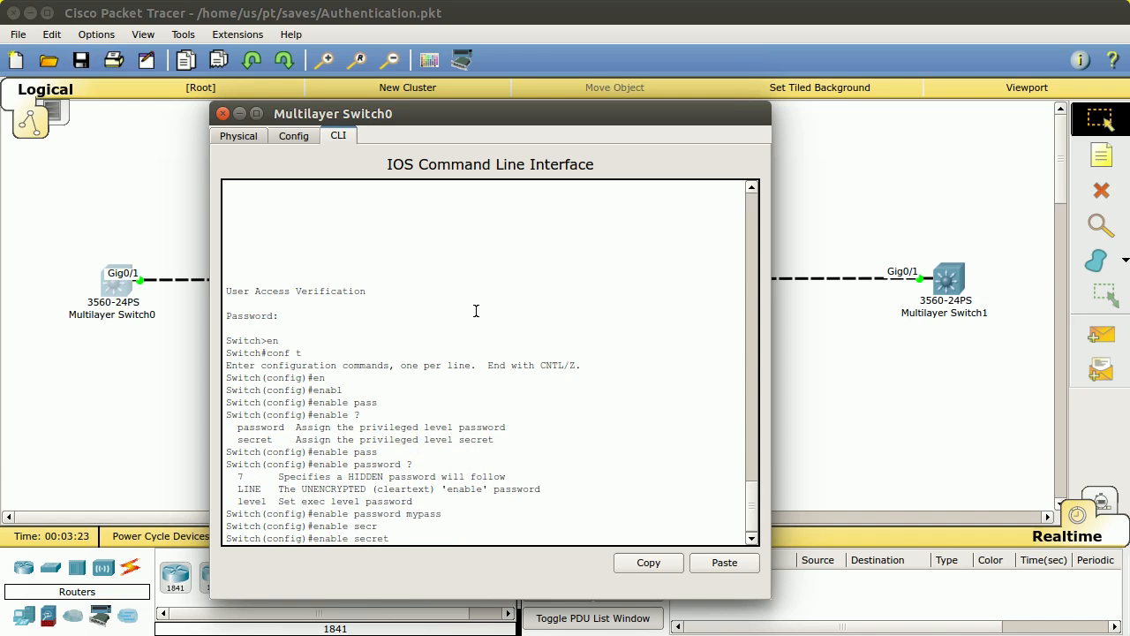
pyautogui.write('mysecret')
pyautogui.press('Return')
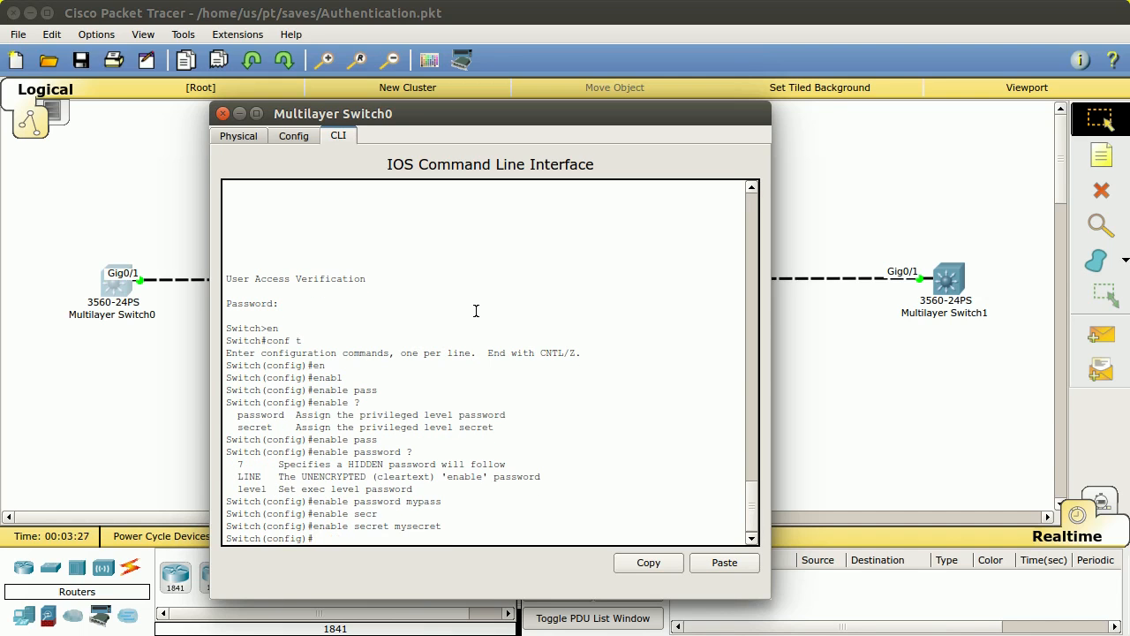
pyautogui.write('do show run')
# Step: List the configuration, compare the plain-text enable password with the hashed secret, and quit the pager
pyautogui.press('Return')
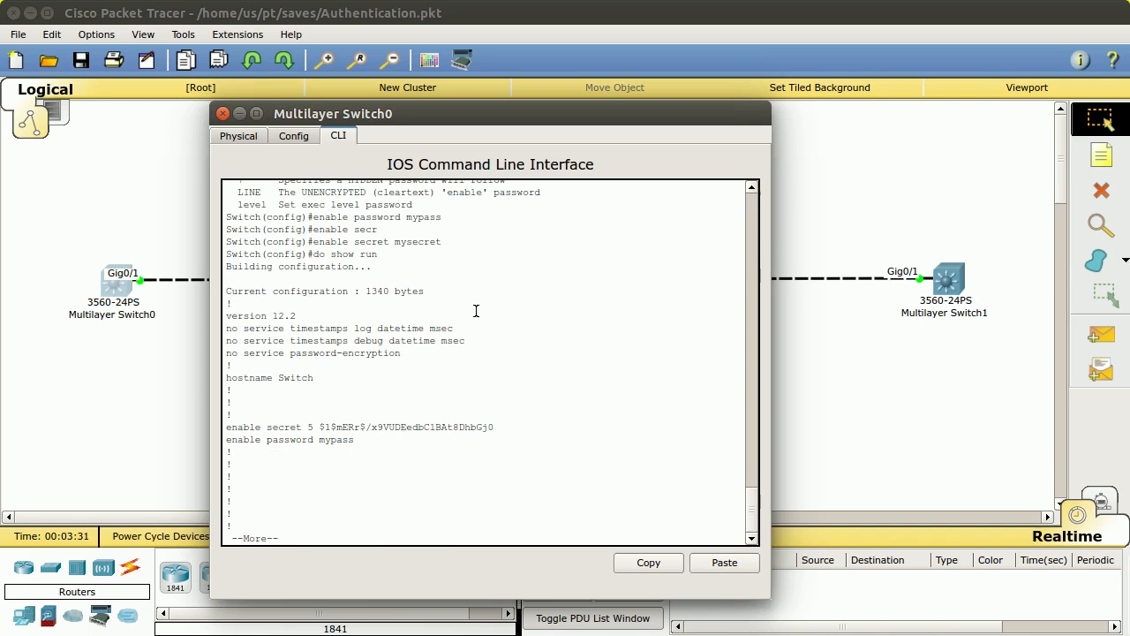
pyautogui.moveTo(227, 439); pyautogui.dragTo(354, 445)
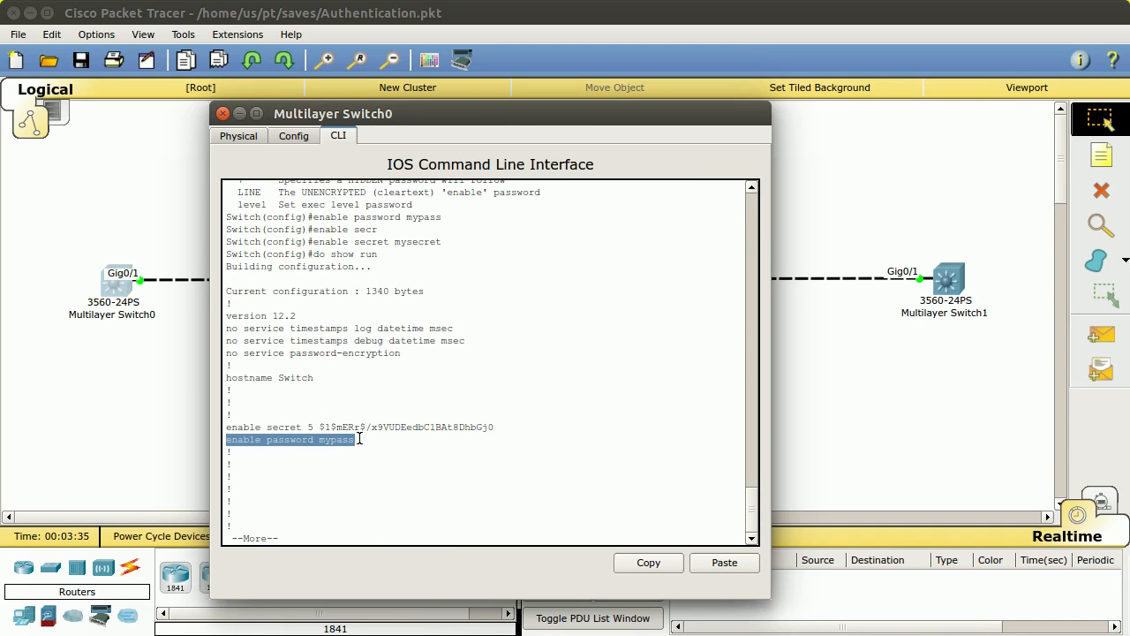
pyautogui.click(355, 441)
pyautogui.moveTo(227, 427); pyautogui.dragTo(508, 427)
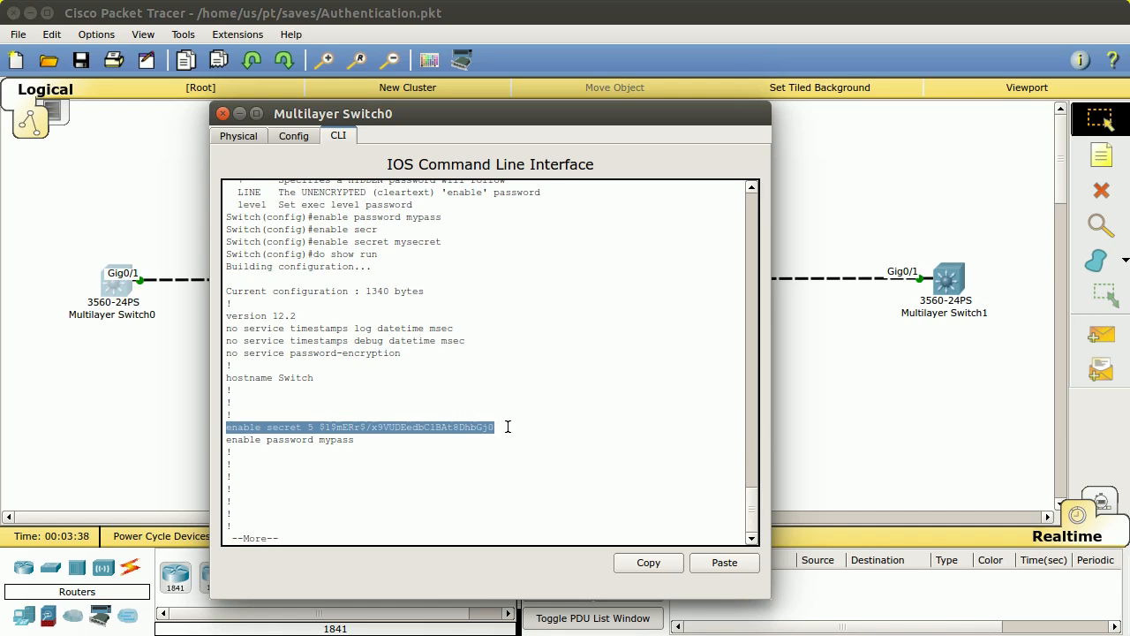
pyautogui.click(323, 426)
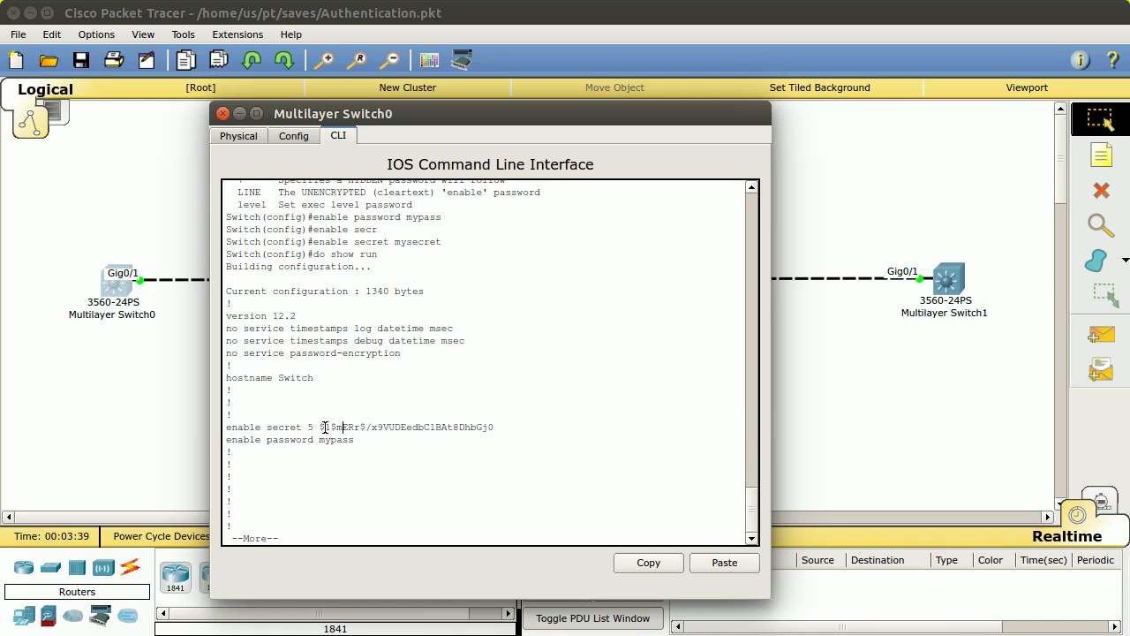
pyautogui.click(510, 427)
pyautogui.press('q')
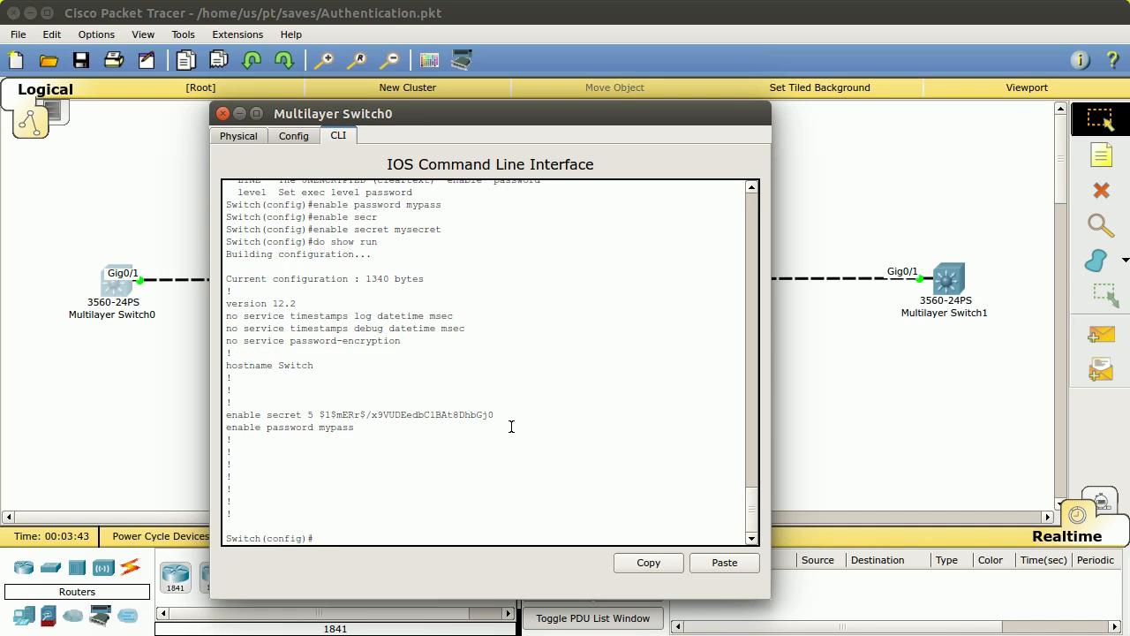
pyautogui.moveTo(320, 428); pyautogui.dragTo(357, 428)
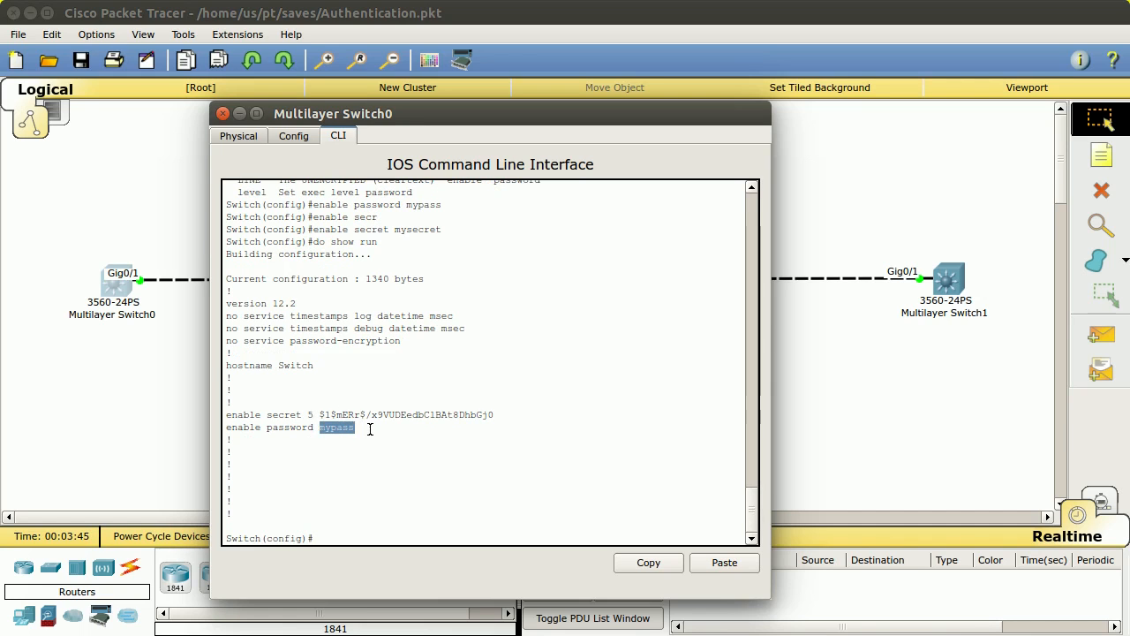
pyautogui.click(497, 398)
# Step: Turn on 'service password-encryption' on Multilayer Switch0
pyautogui.write('ser')
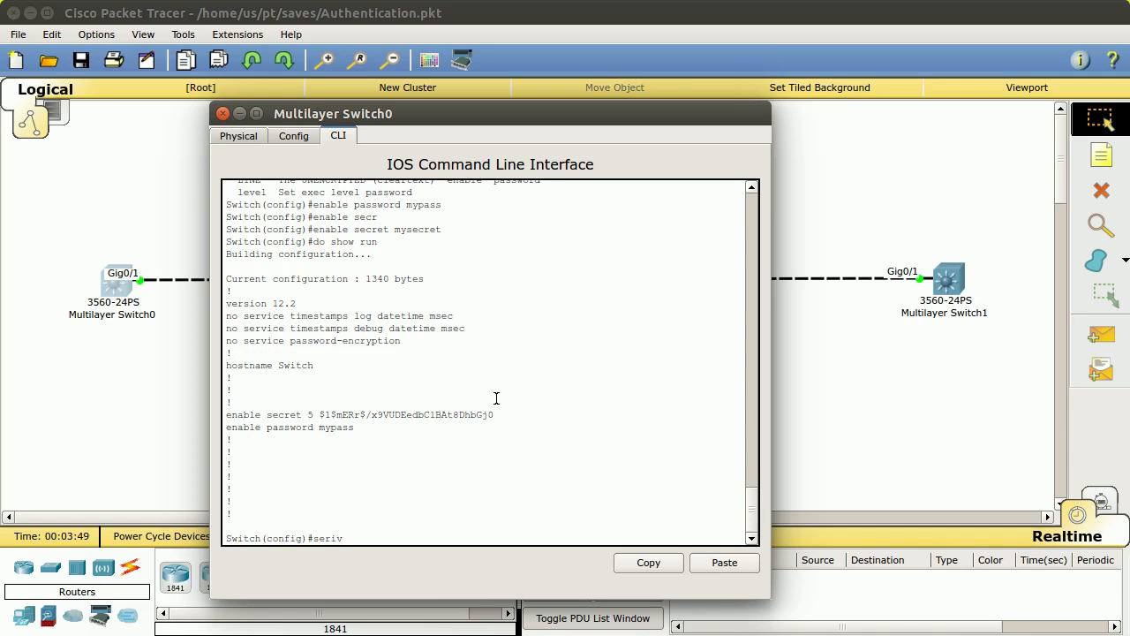
pyautogui.write('vi')
pyautogui.press('Tab')
pyautogui.write('pass')
pyautogui.press('Tab')
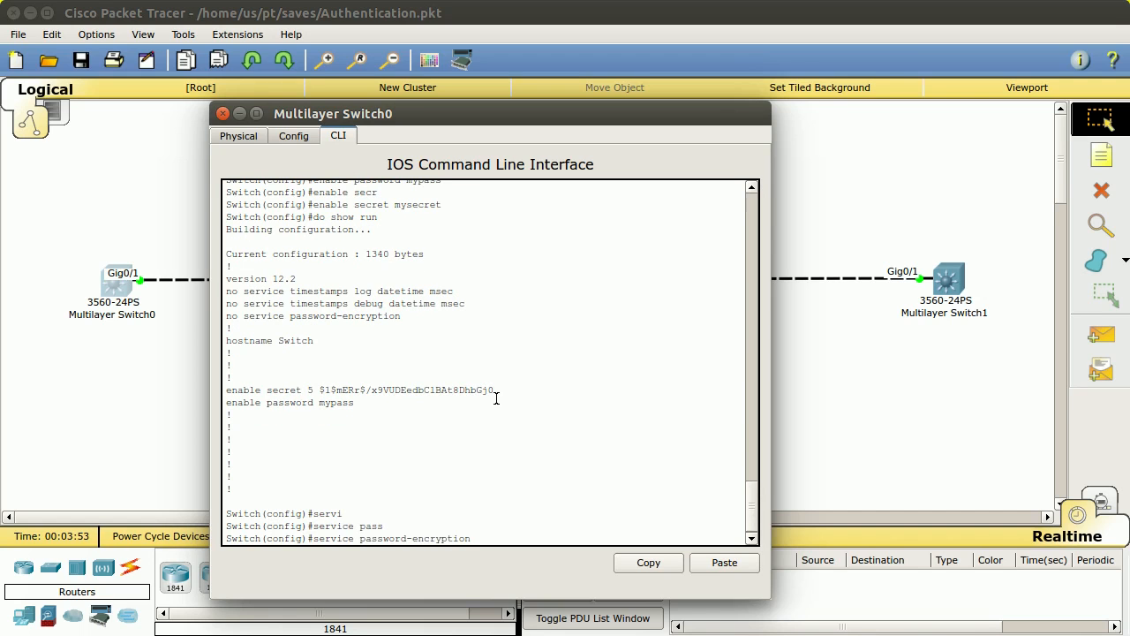
pyautogui.press('Return')
# Step: Rerun 'do show run' to compare the type 7 enable password with the secret, then exit
pyautogui.press('Up')
pyautogui.press('Up')
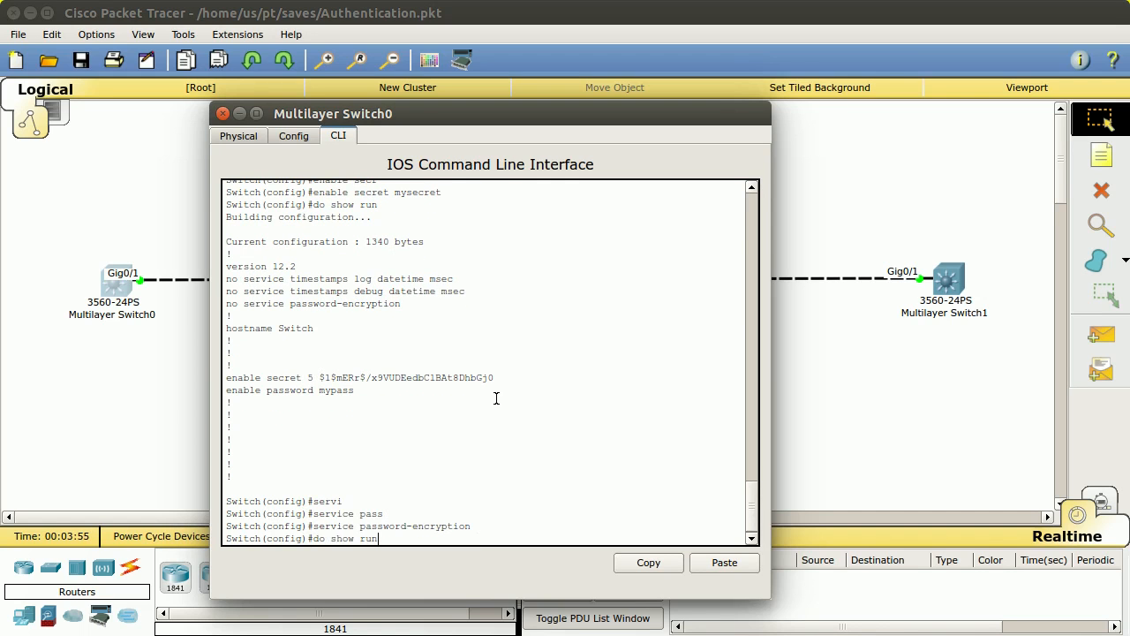
pyautogui.press('Return')
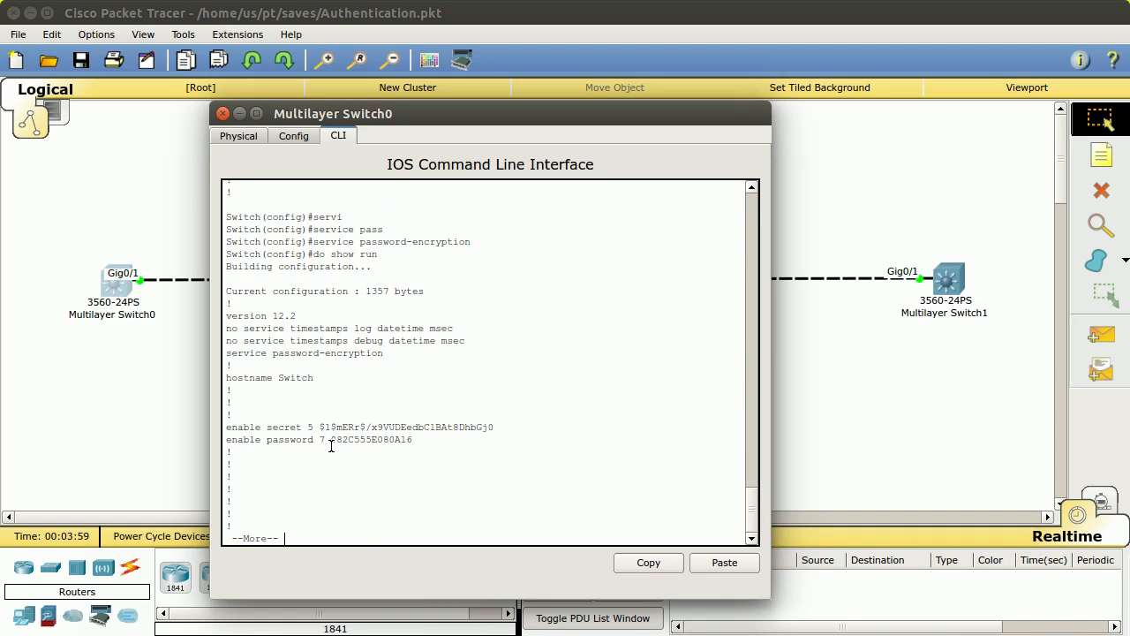
pyautogui.moveTo(331, 445); pyautogui.dragTo(431, 447)
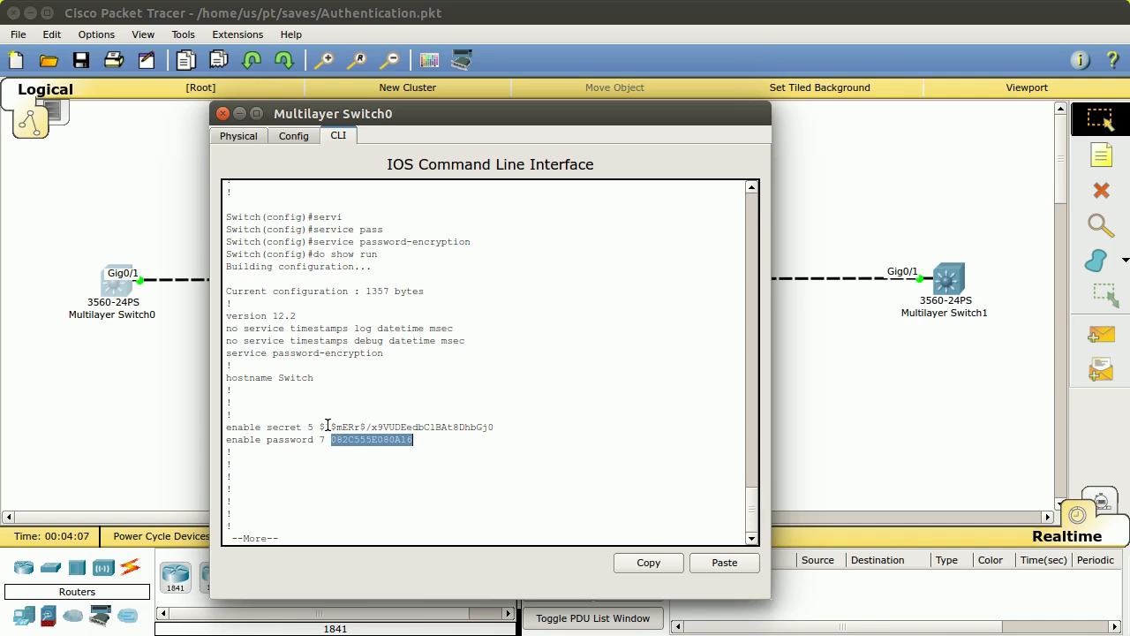
pyautogui.moveTo(320, 426); pyautogui.dragTo(488, 428)
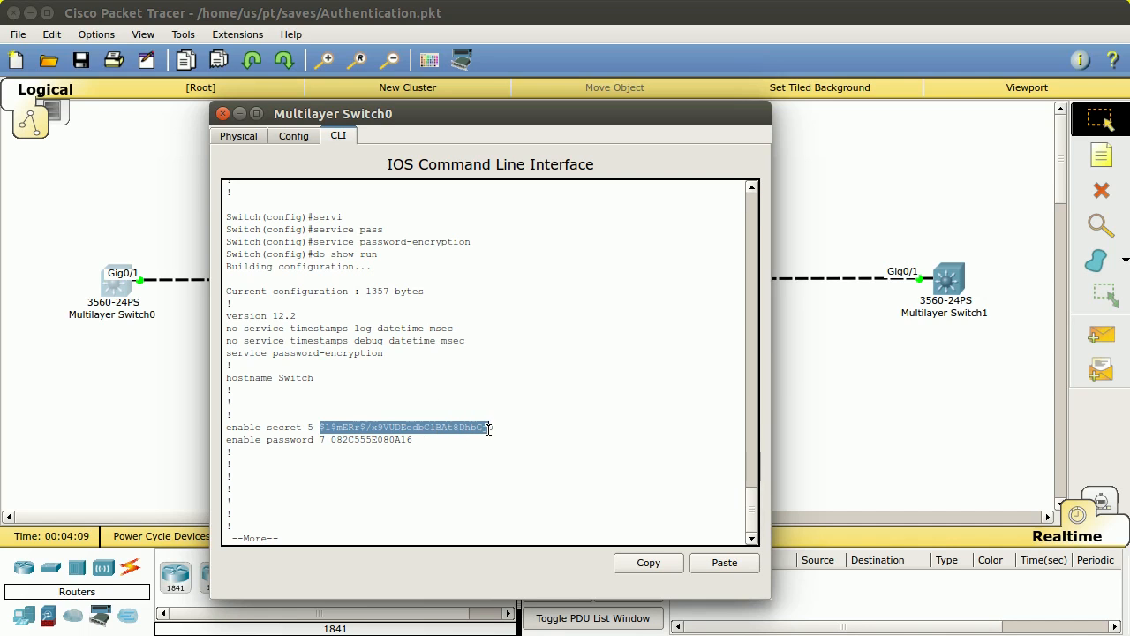
pyautogui.moveTo(416, 439); pyautogui.dragTo(331, 438)
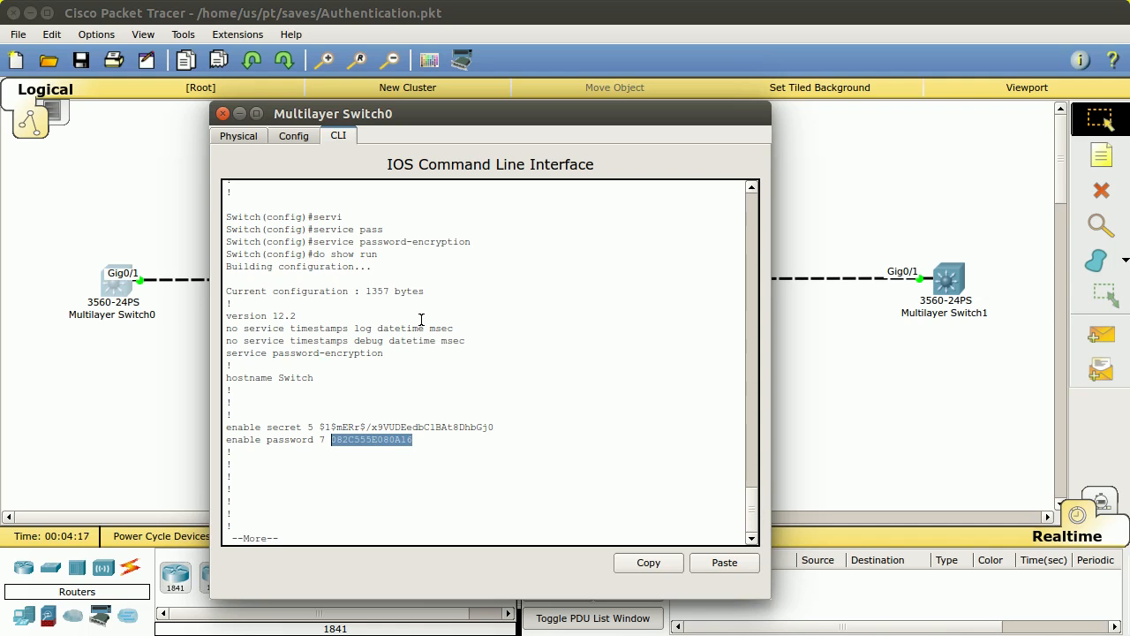
pyautogui.click(421, 320)
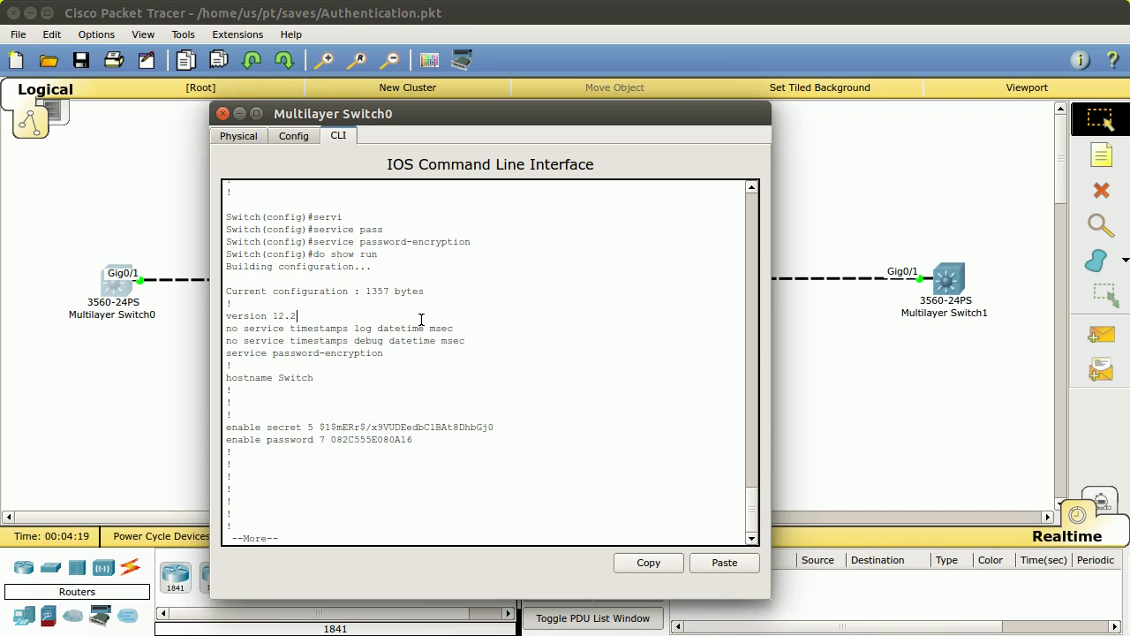
pyautogui.press('Return')
pyautogui.write('exit')
pyautogui.press('Return')
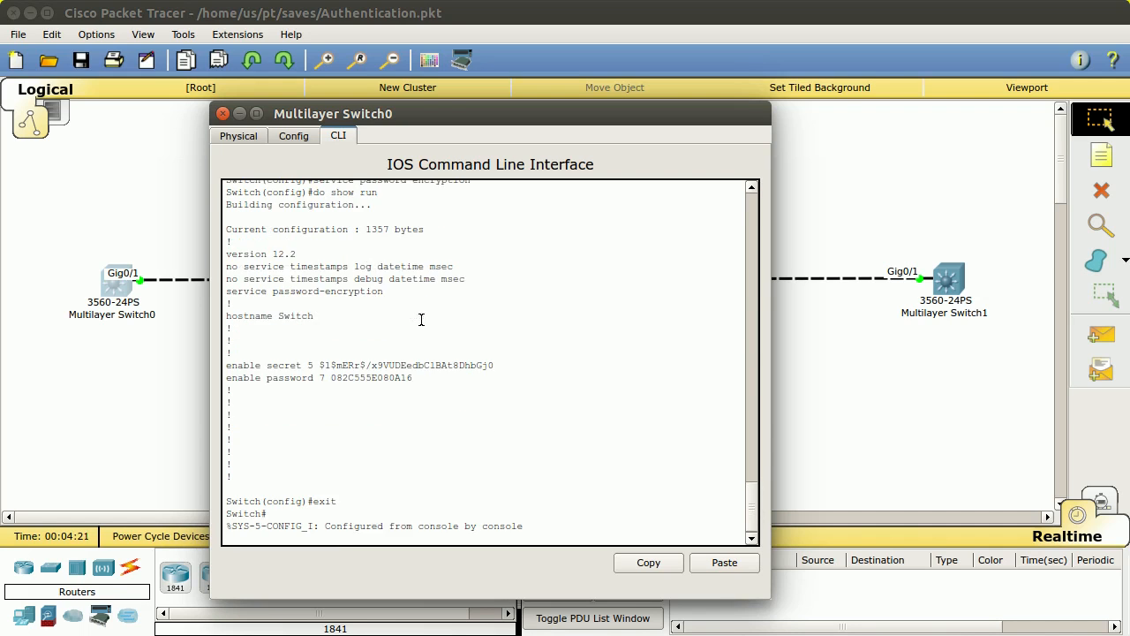
# Step: Log out and log back in with the console password, then the enable secret, reaching Switch#
pyautogui.write('exit')
pyautogui.press('Return')
pyautogui.press('Return')
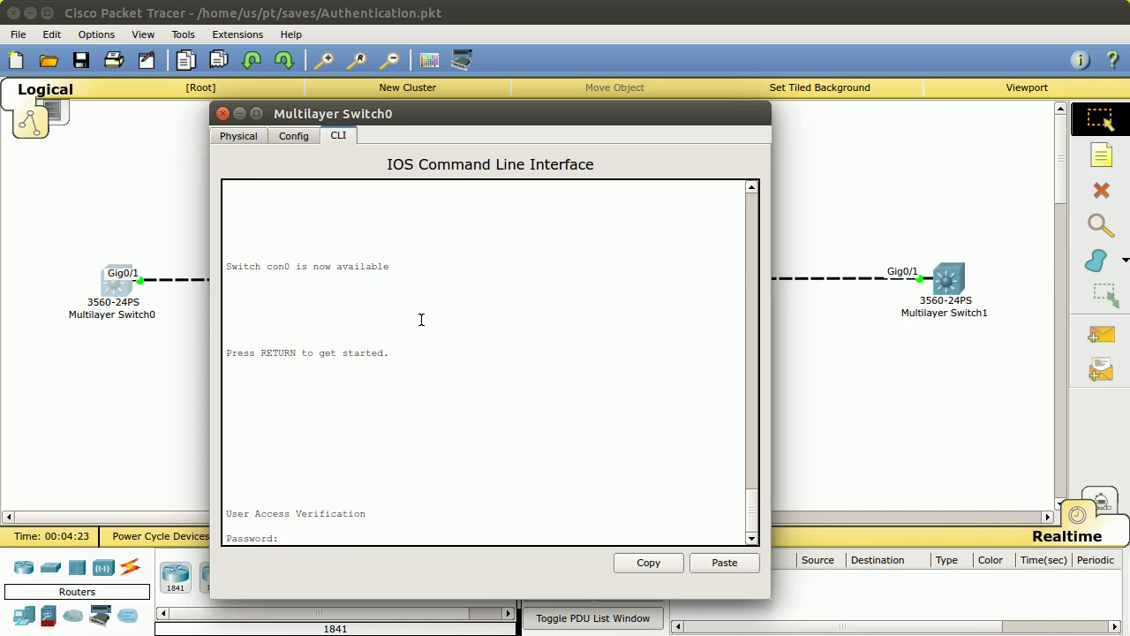
pyautogui.press('Return')
pyautogui.write('en')
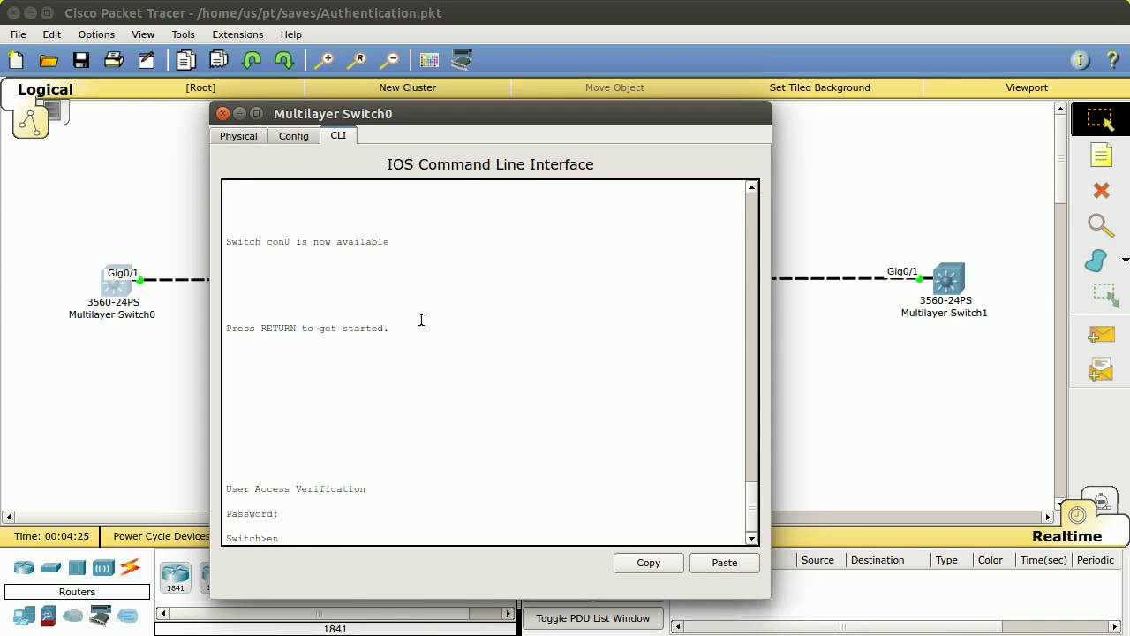
pyautogui.press('Return')
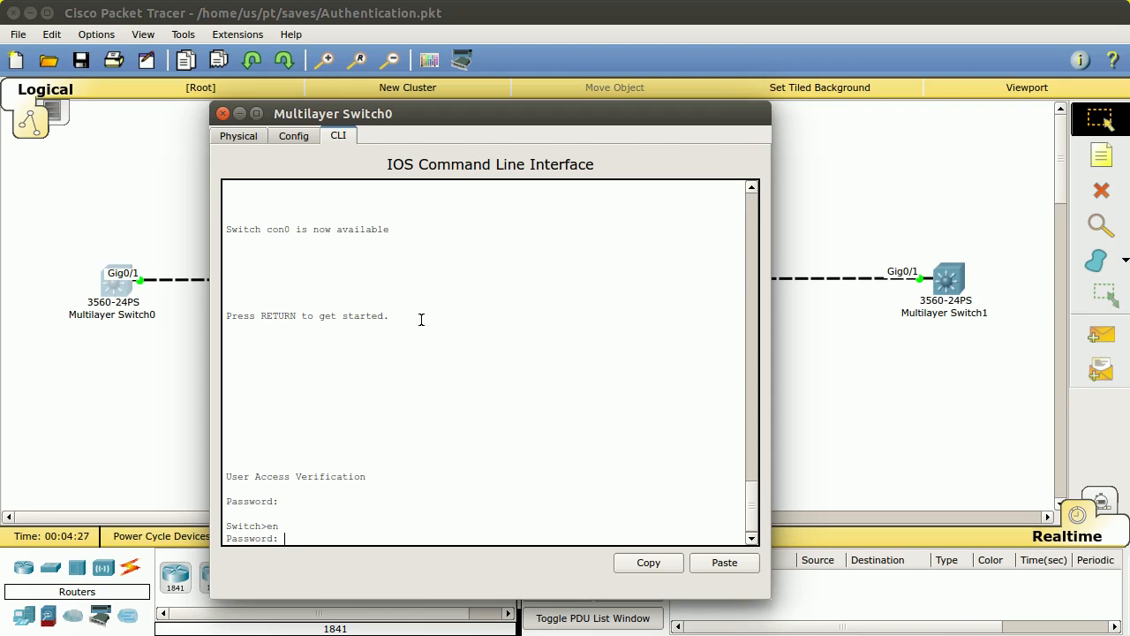
pyautogui.press('Return')
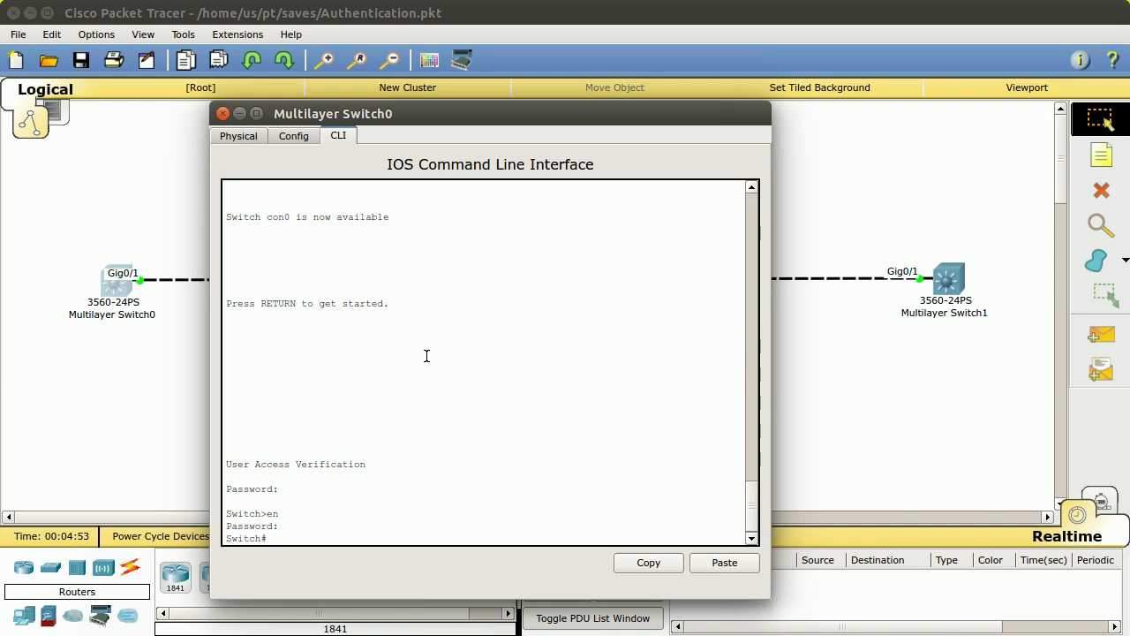
# Step: In global configuration, create a local username with a password
pyautogui.write('conf t')
pyautogui.press('Return')
pyautogui.write('user')
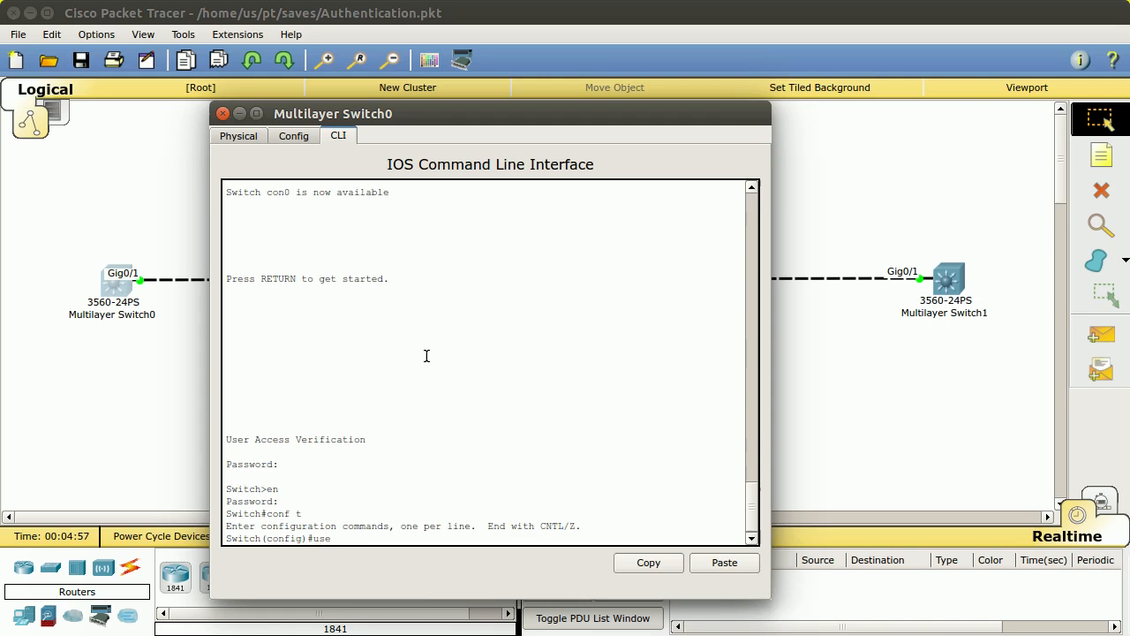
pyautogui.press('Tab')
pyautogui.write('cp')
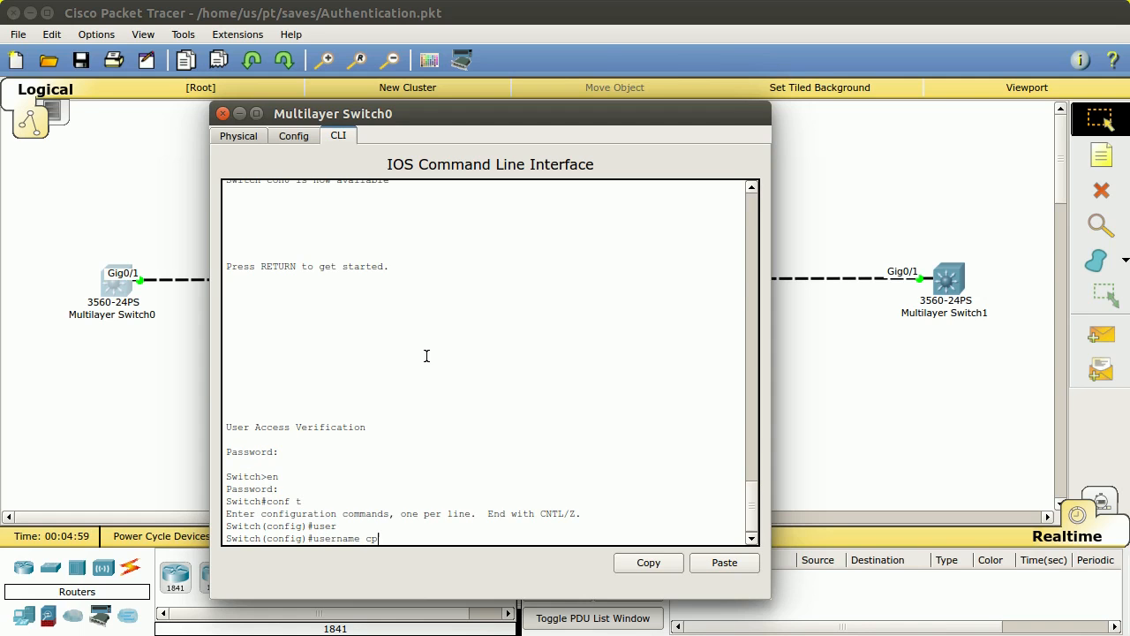
pyautogui.write(' password cppass')
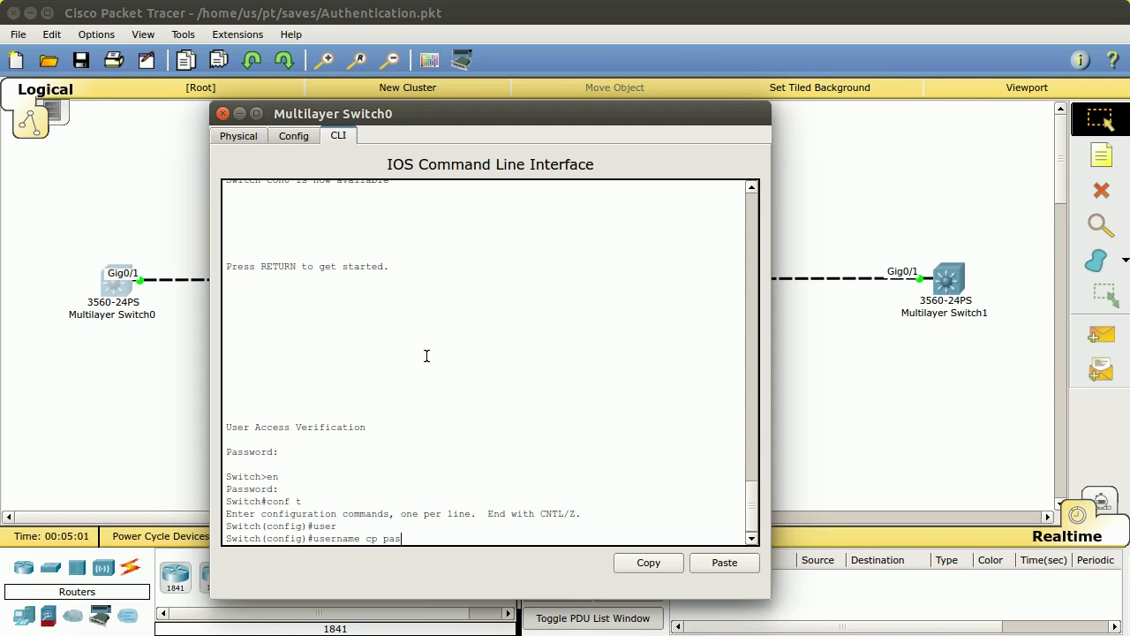
pyautogui.press('Tab')
pyautogui.write('cppass')
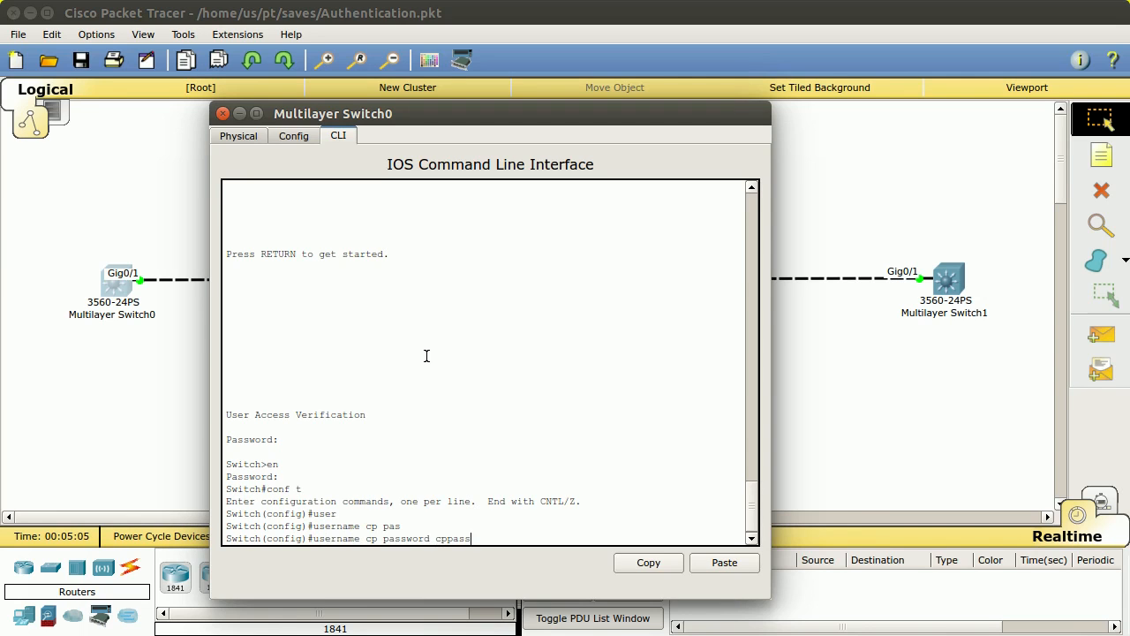
pyautogui.press('Return')
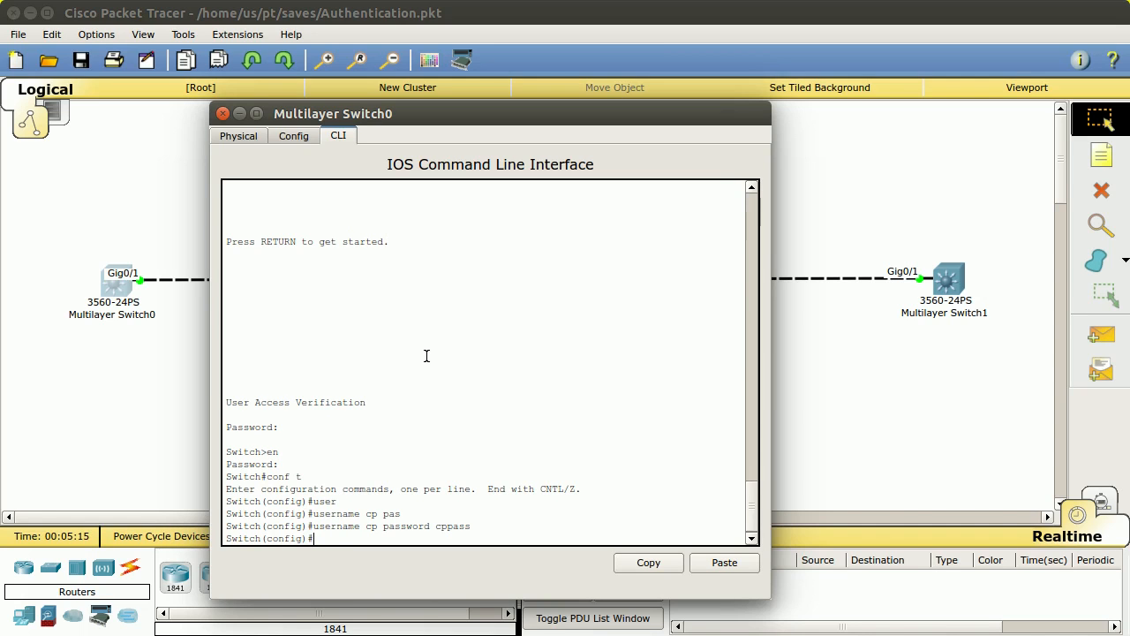
# Step: Enable 'aaa new-model' after the bare 'aaa' command is rejected
pyautogui.write('aaa')
pyautogui.press('Return')
pyautogui.write('aaa new')
pyautogui.press('Tab')
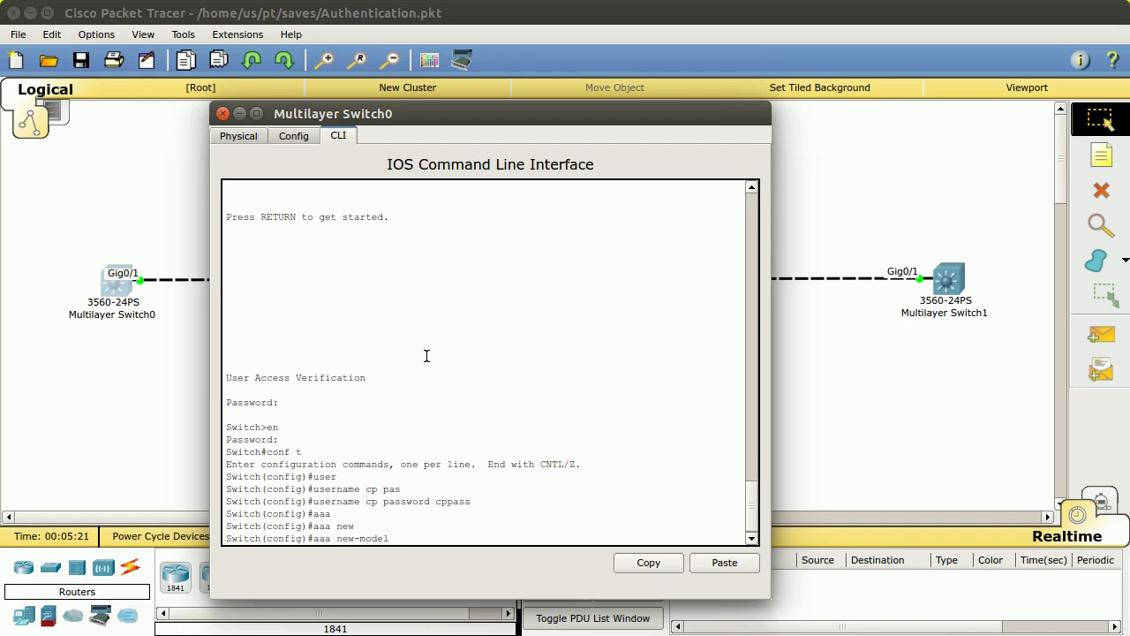
pyautogui.press('Return')
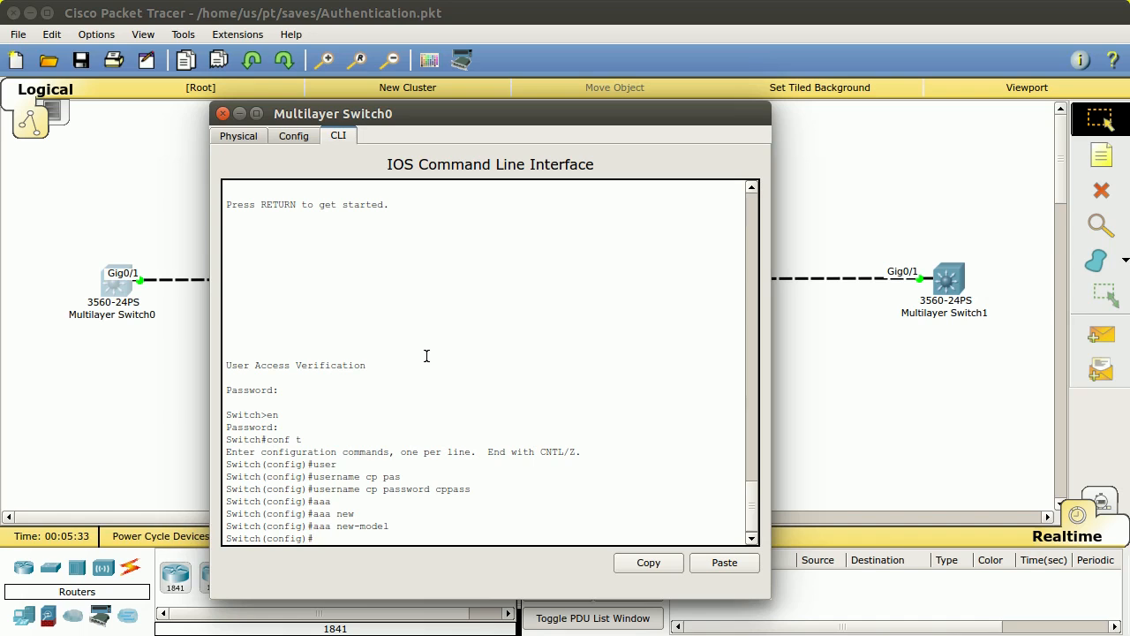
# Step: Configure 'aaa authentication login default local' using '?' help, then end configuration mode
pyautogui.write('a')
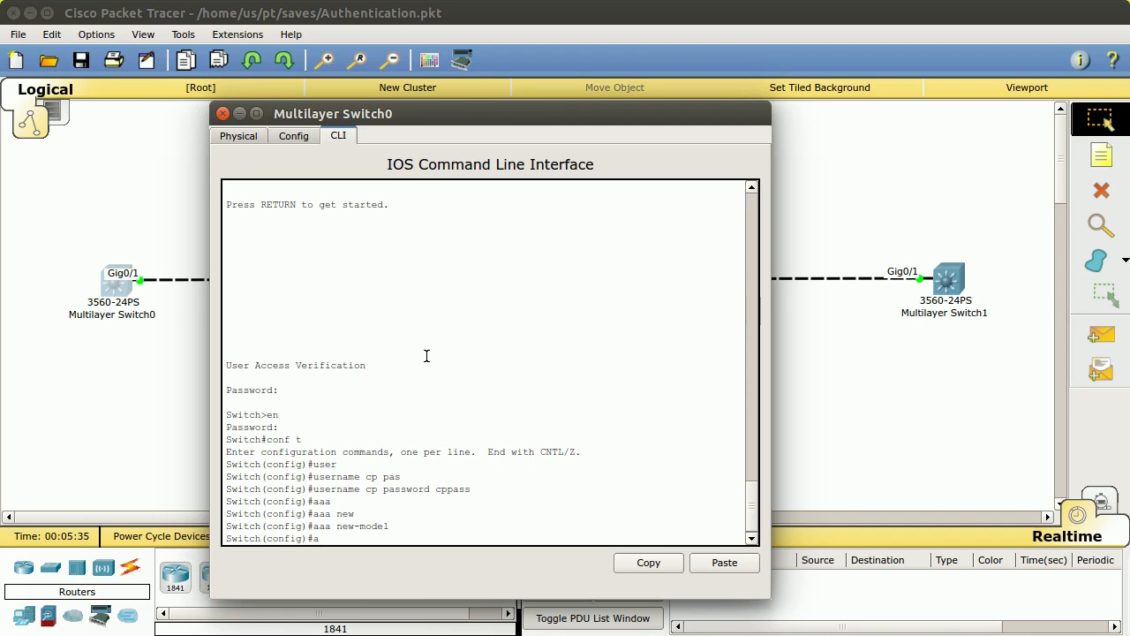
pyautogui.write('aa authy')
pyautogui.press('Tab')
pyautogui.press('BackSpace')
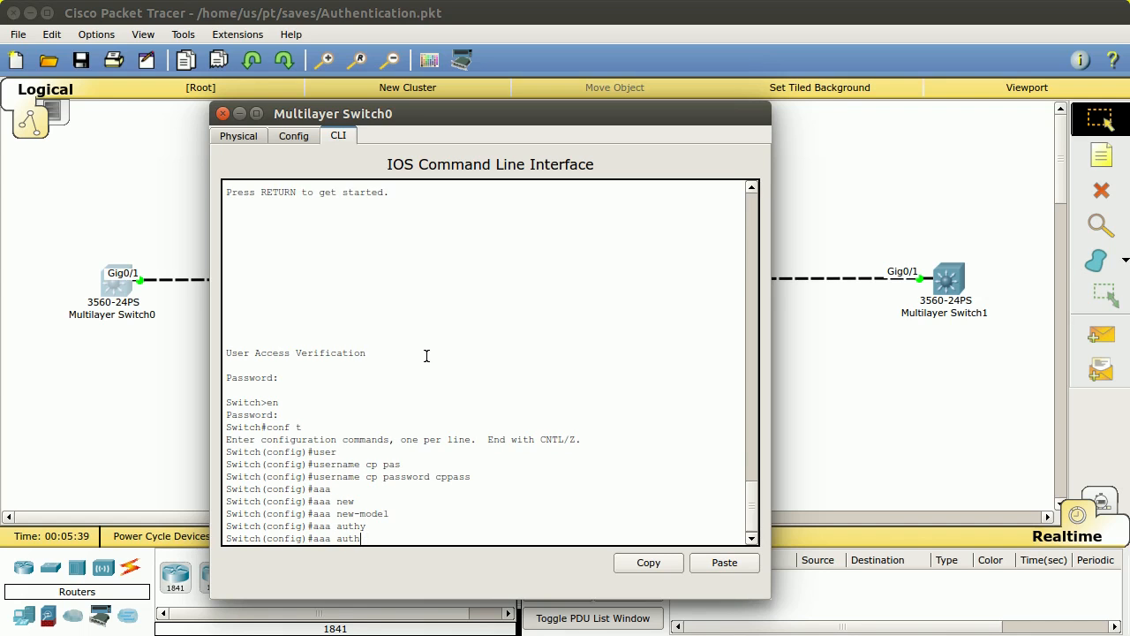
pyautogui.press('Tab')
pyautogui.write('e')
pyautogui.press('Tab')
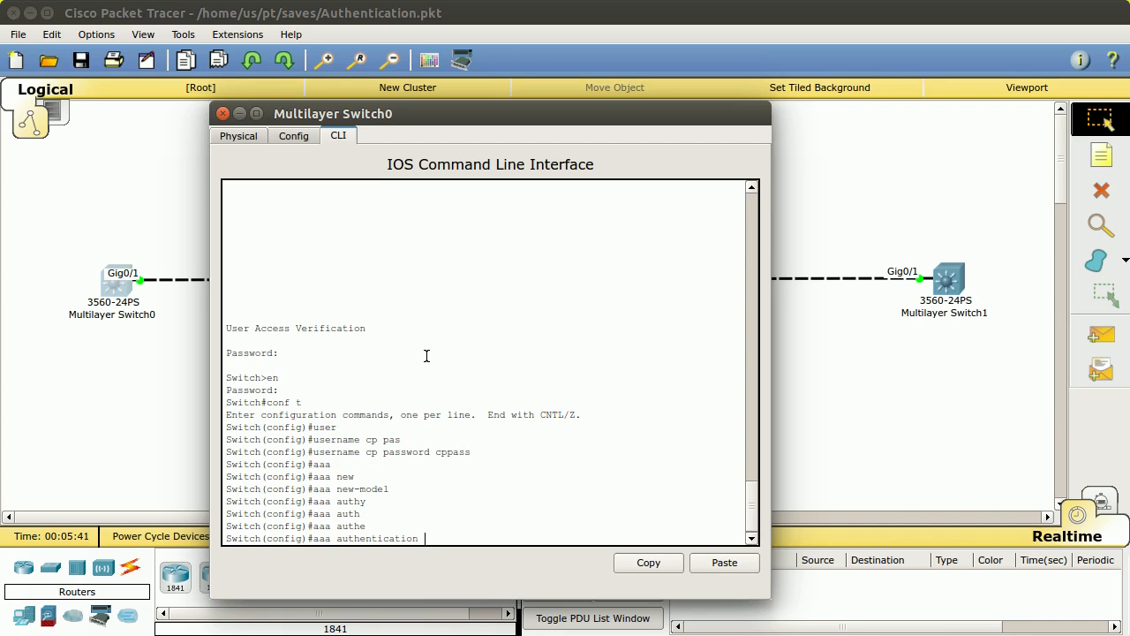
pyautogui.write('?')
pyautogui.write('log')
pyautogui.press('Tab')
pyautogui.write('?')
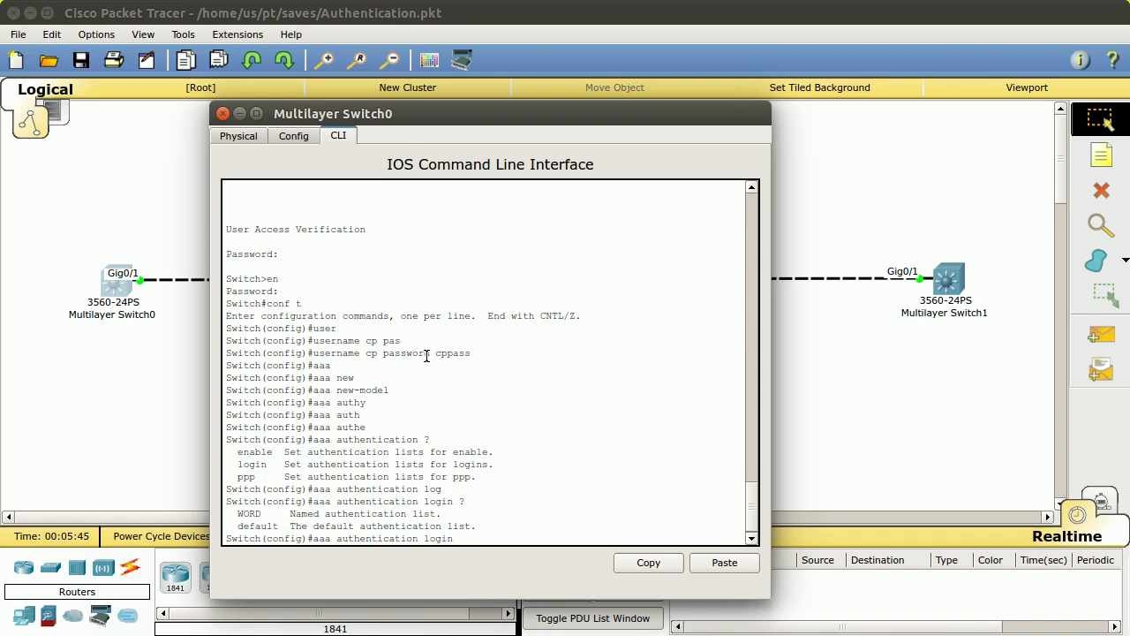
pyautogui.write('de')
pyautogui.press('Tab')
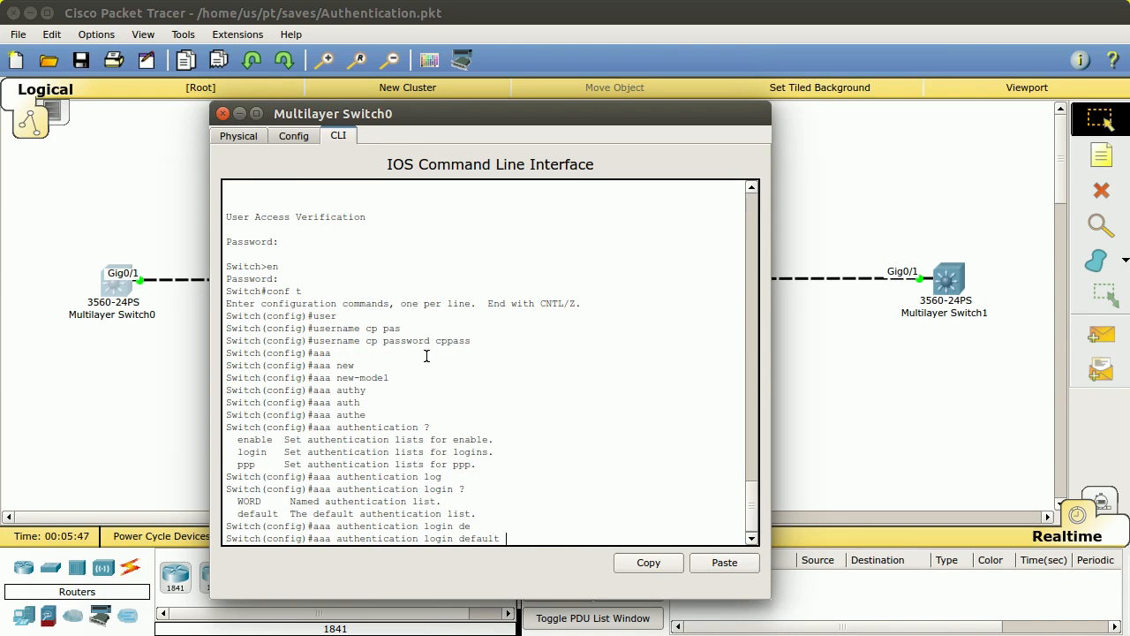
pyautogui.write('?local')
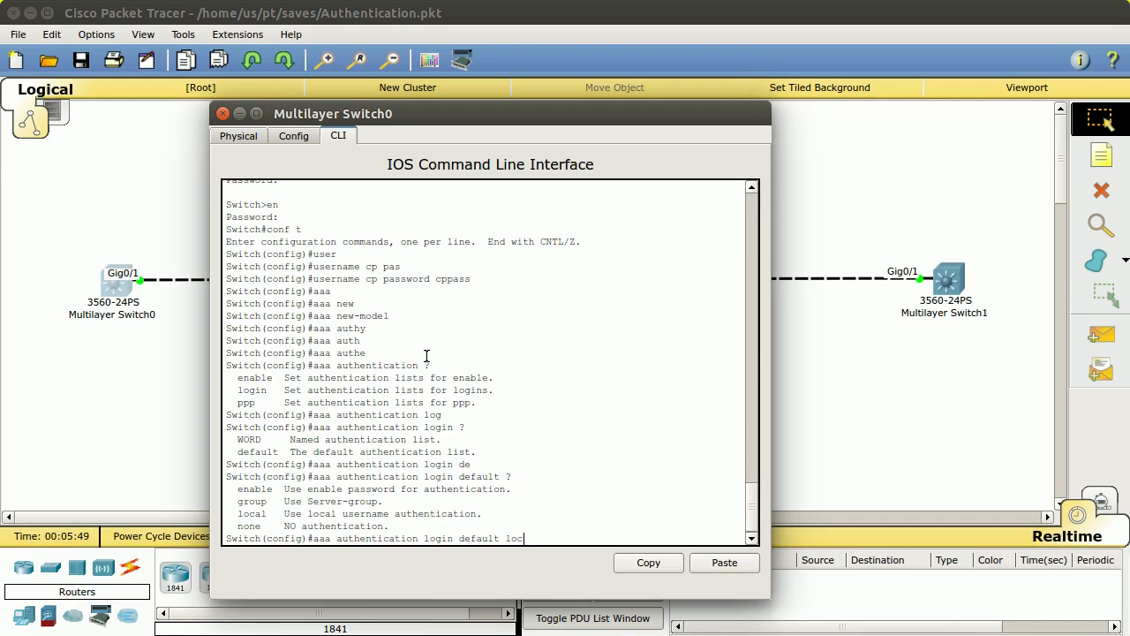
pyautogui.press('Tab')
pyautogui.press('Return')
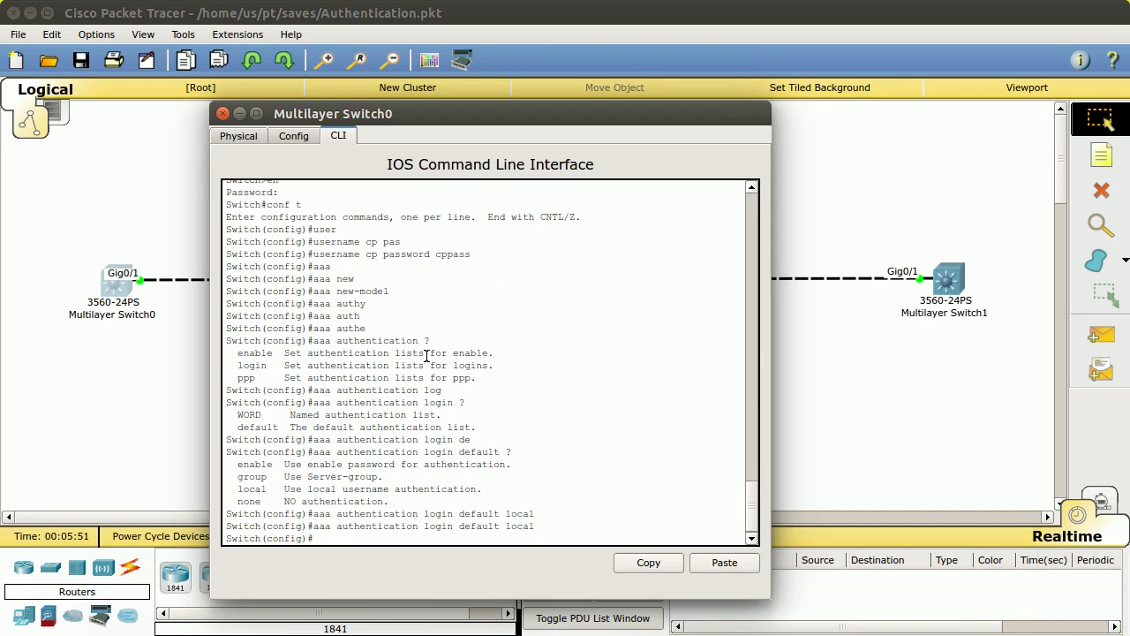
pyautogui.write('end')
pyautogui.press('Return')
# Step: Log out and log back in with the local username and its password
pyautogui.write('exit')
pyautogui.press('Return')
pyautogui.press('Return')
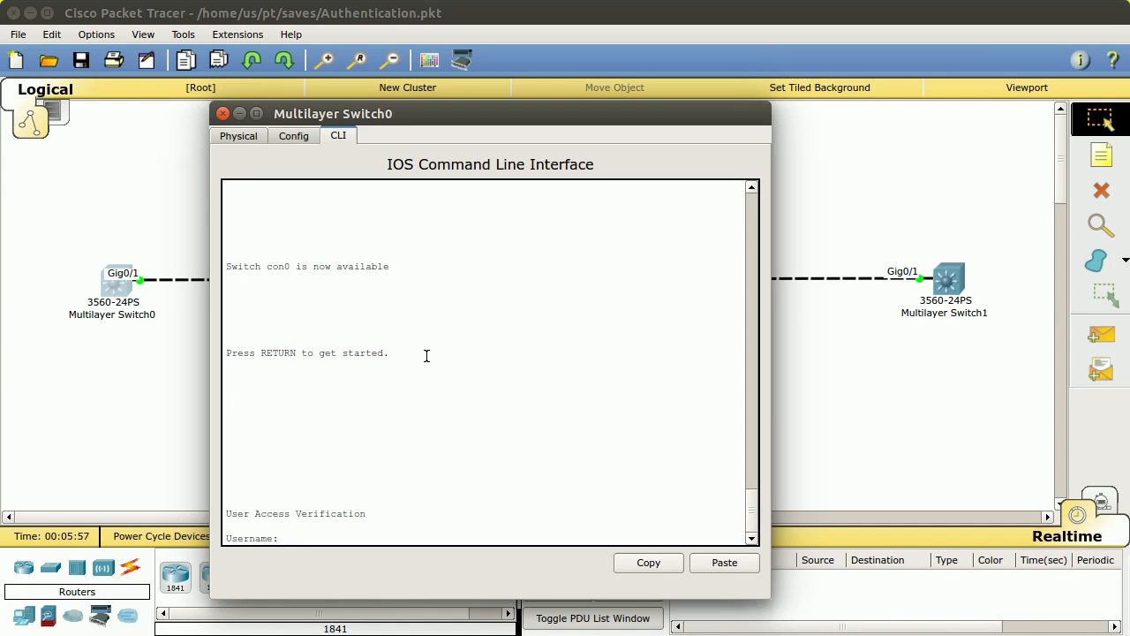
pyautogui.write('cp')
pyautogui.press('Return')
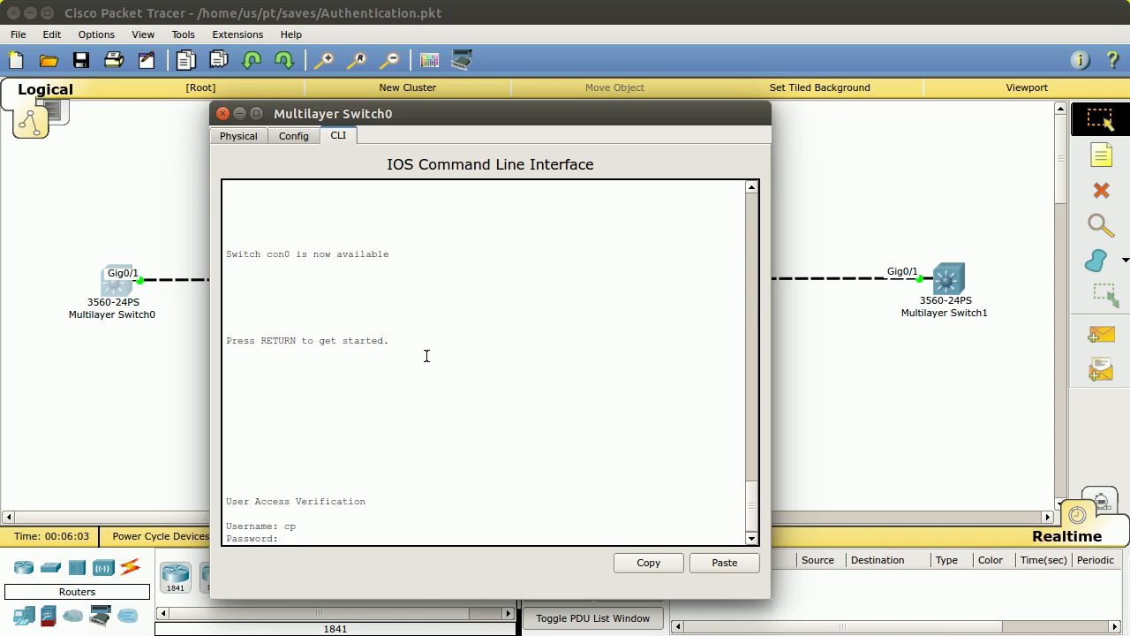
pyautogui.press('Return')
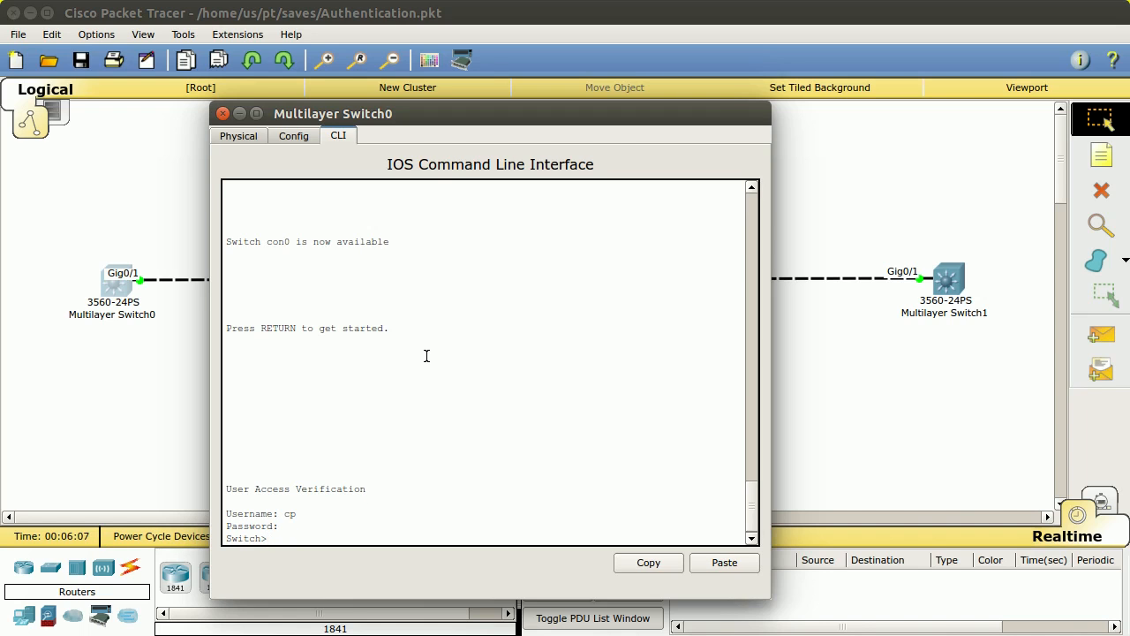
# Step: Enter privileged mode by supplying the enable password at the 'en' prompt
pyautogui.write('en')
pyautogui.press('Return')
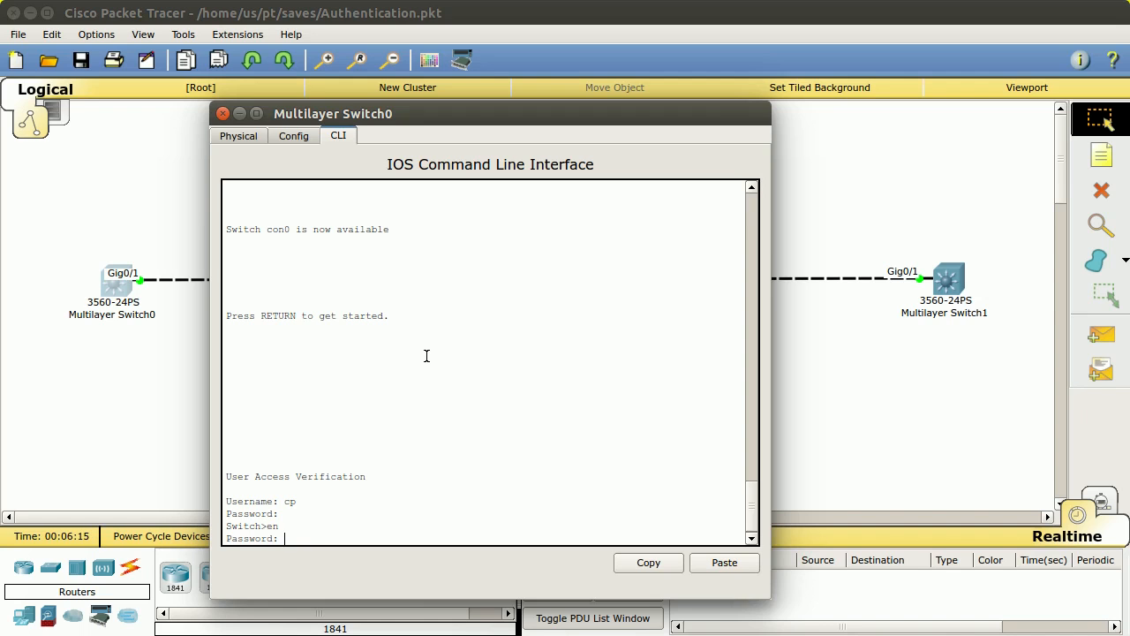
pyautogui.press('Return')
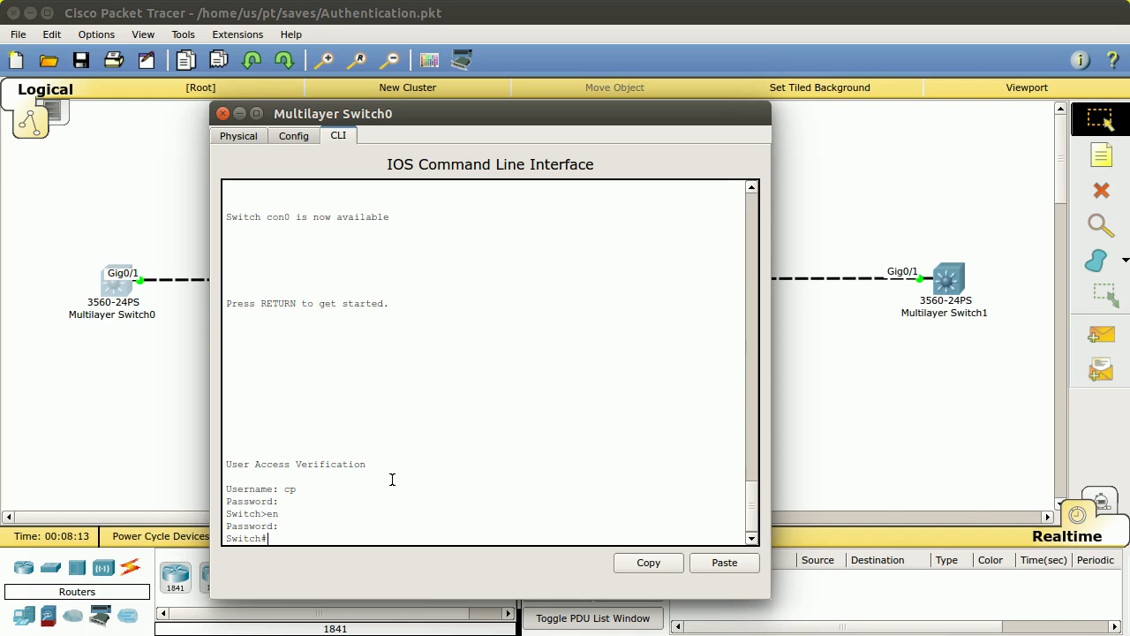
pyautogui.click(950, 282)
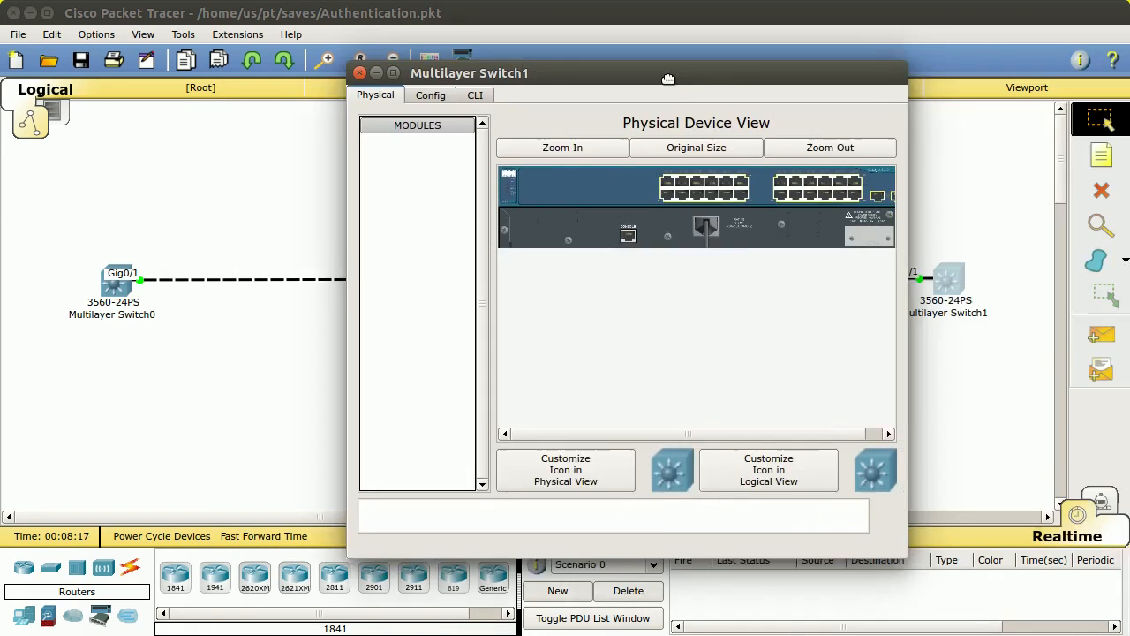
# Step: Open Multilayer Switch1's CLI and enter privileged EXEC mode with en
pyautogui.moveTo(732, 75); pyautogui.dragTo(531, 113)
pyautogui.click(278, 134)
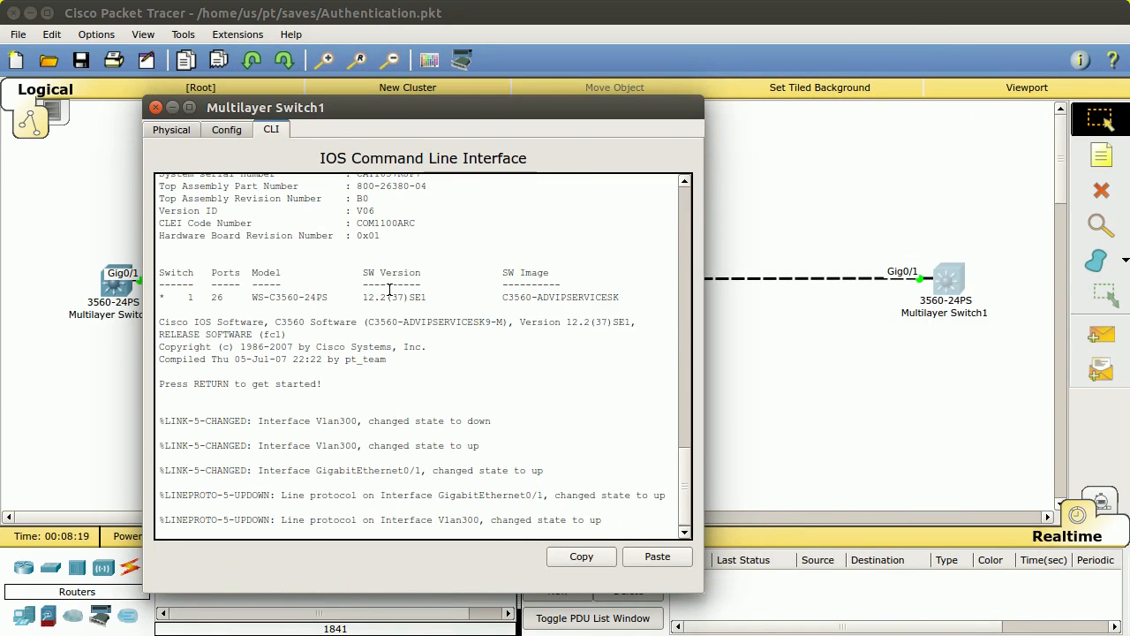
pyautogui.press('Return')
pyautogui.press('Return')
pyautogui.write('en')
pyautogui.press('Return')
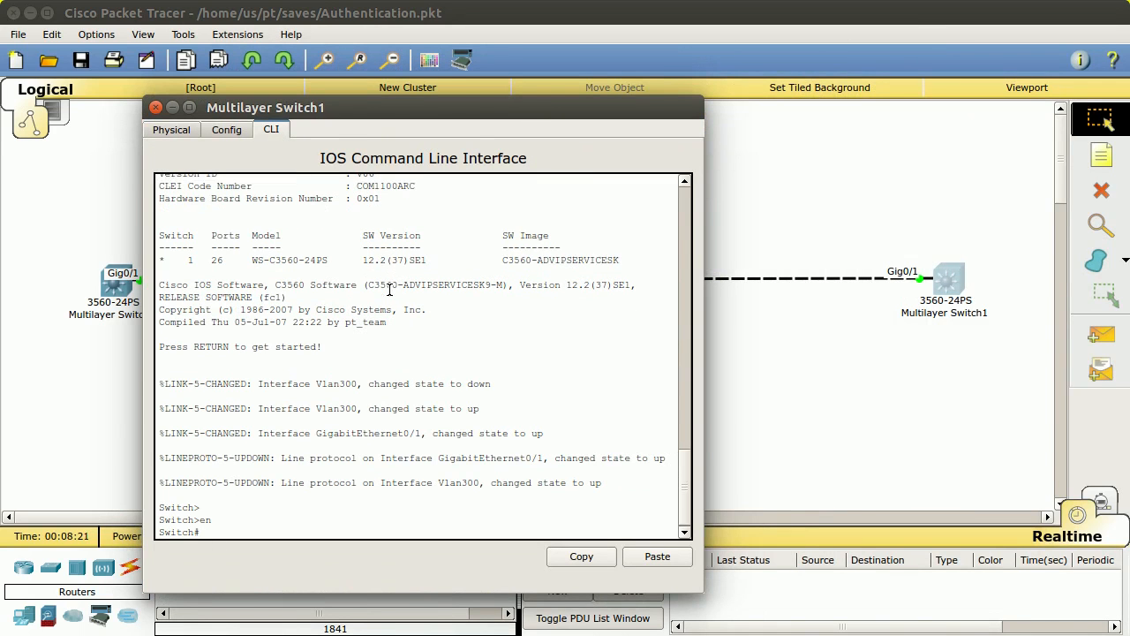
# Step: Run show run and page to the end, showing Vlan300 at 192.168.0.2 255.255.255.0
pyautogui.write('shw run')
pyautogui.press('BackSpace')
pyautogui.press('BackSpace')
pyautogui.write('ow r')
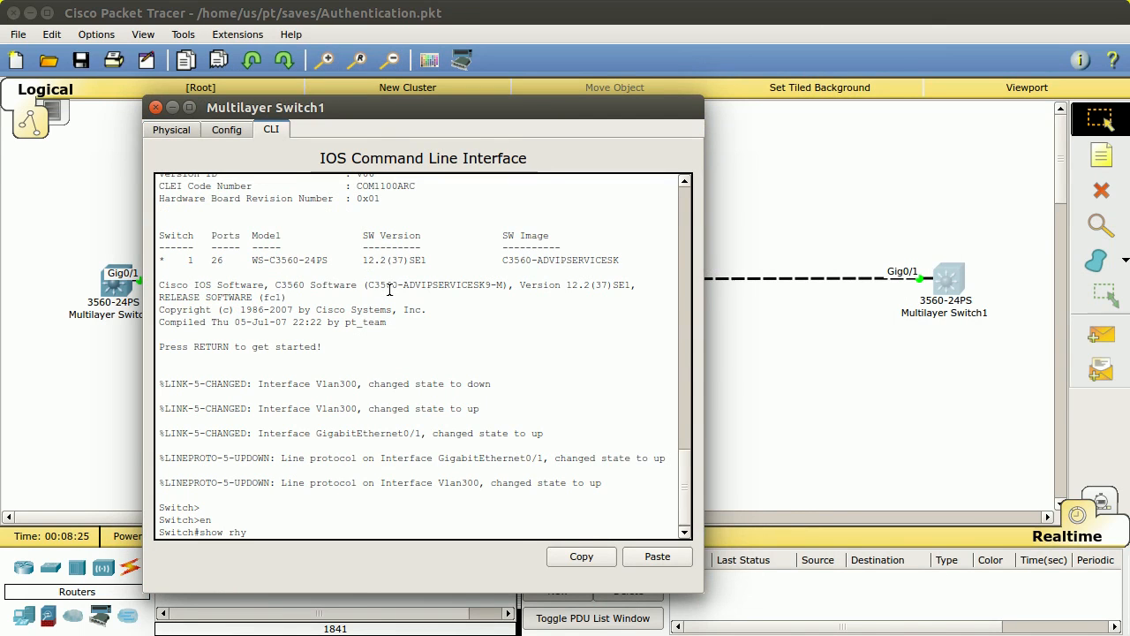
pyautogui.write('un')
pyautogui.press('Return')
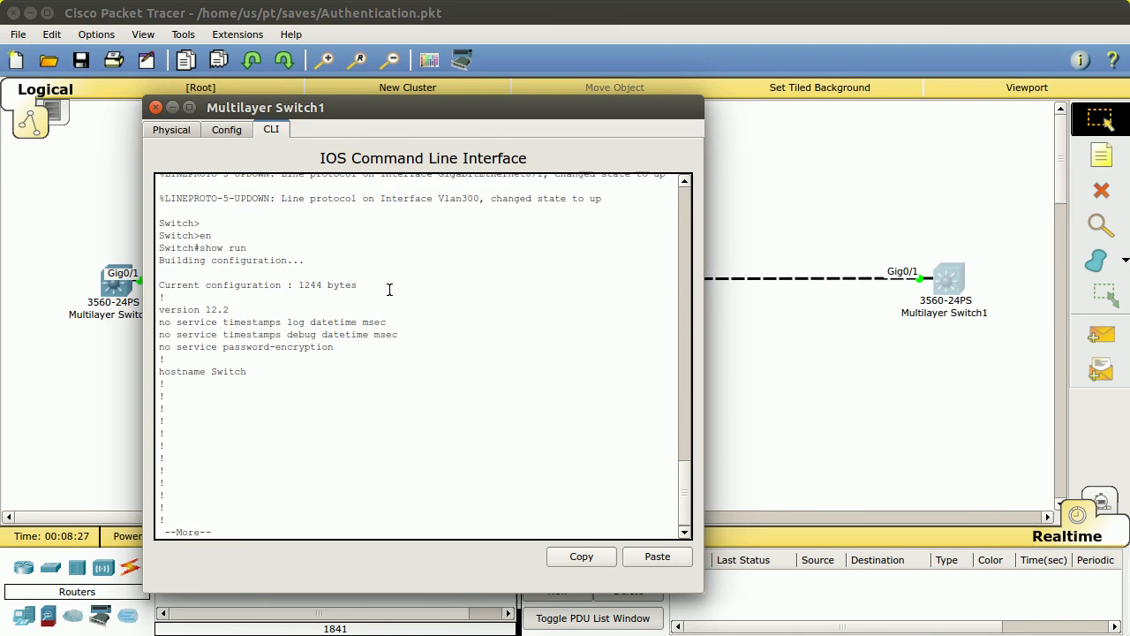
pyautogui.press('space')
pyautogui.press('space')
pyautogui.press('space')
pyautogui.press('space')
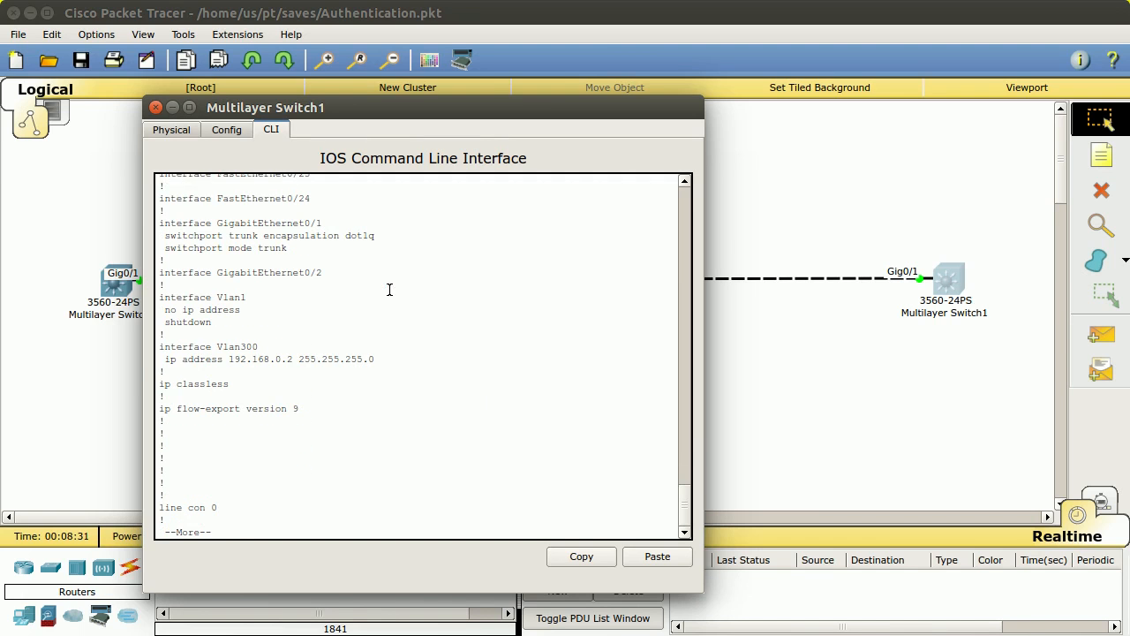
pyautogui.press('space')
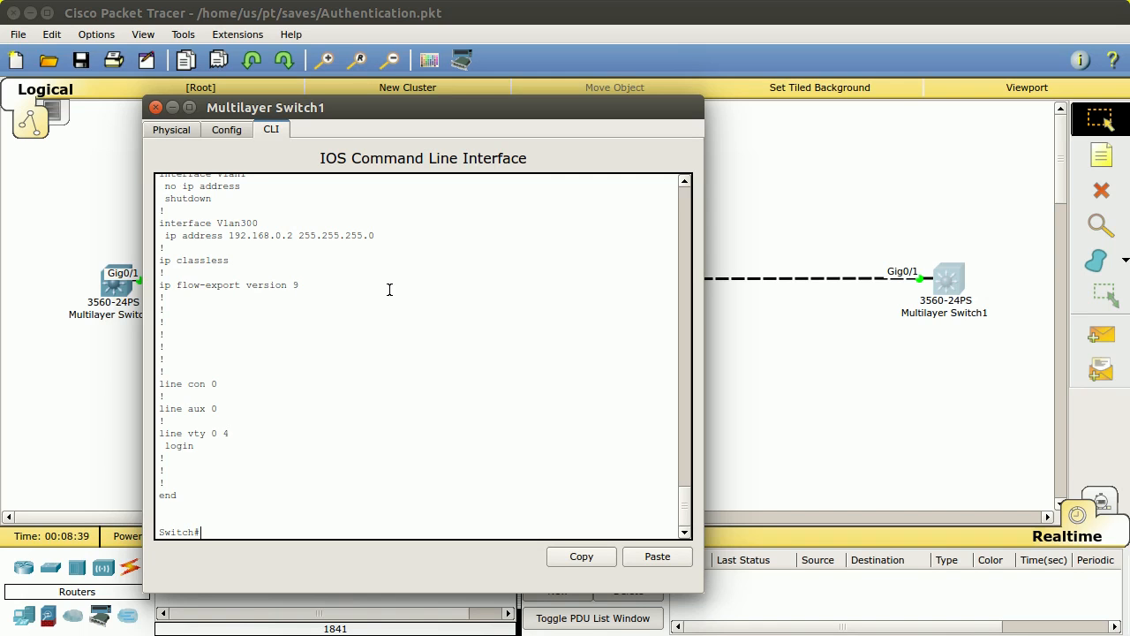
# Step: Try telnet to 192.168.0.2, which is refused, then enter global configuration mode
pyautogui.write('telnet 192.168.0.2')
pyautogui.press('Return')
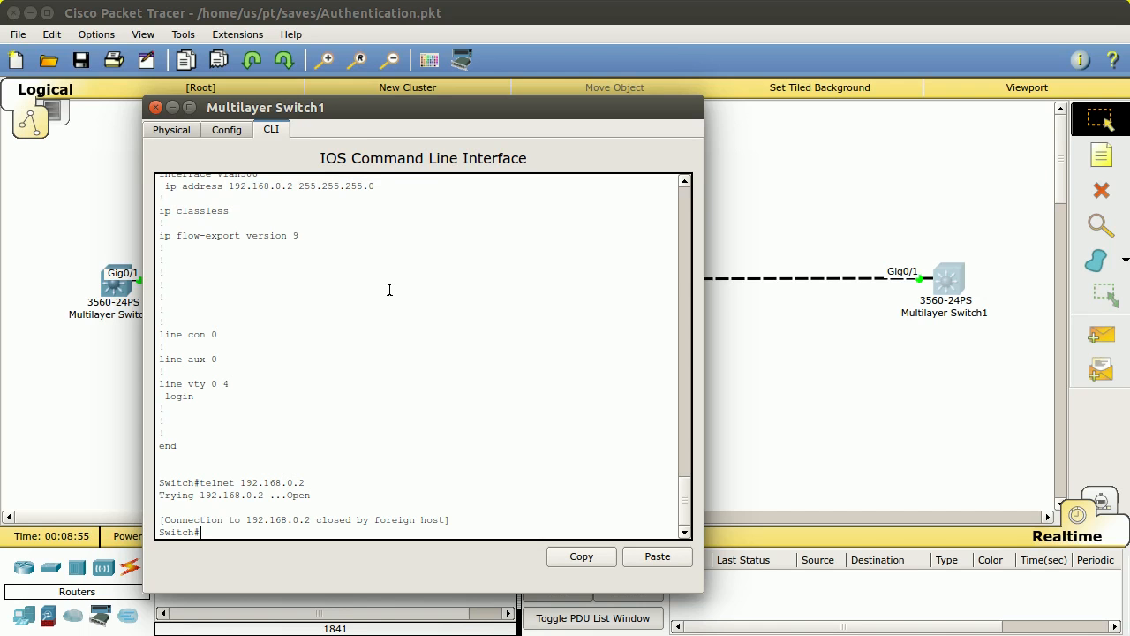
pyautogui.write('conf t')
pyautogui.press('Return')
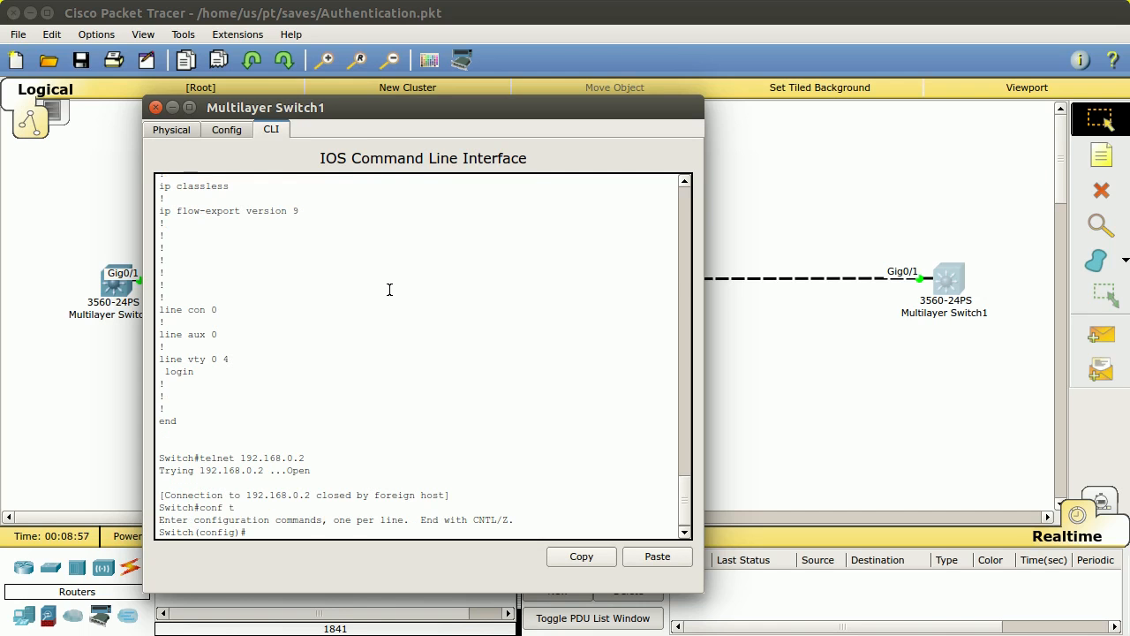
# Step: Set a password on line vty 0 4 and return to the privileged prompt
pyautogui.write('in')
pyautogui.press('Tab')
pyautogui.press('BackSpace')
pyautogui.press('BackSpace')
pyautogui.press('BackSpace')
pyautogui.press('BackSpace')
pyautogui.press('BackSpace')
pyautogui.press('BackSpace')
pyautogui.press('BackSpace')
pyautogui.press('BackSpace')
pyautogui.write('line vt')
pyautogui.press('Tab')
pyautogui.write('0 4')
pyautogui.press('Return')
pyautogui.write('password mypa')
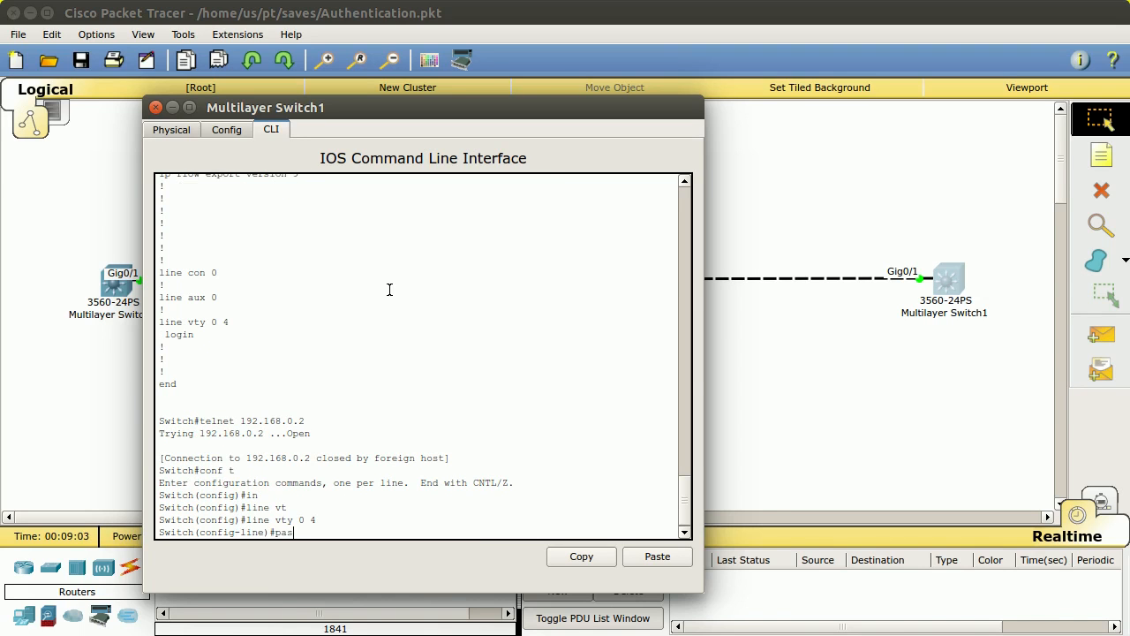
pyautogui.press('Tab')
pyautogui.write('mypass')
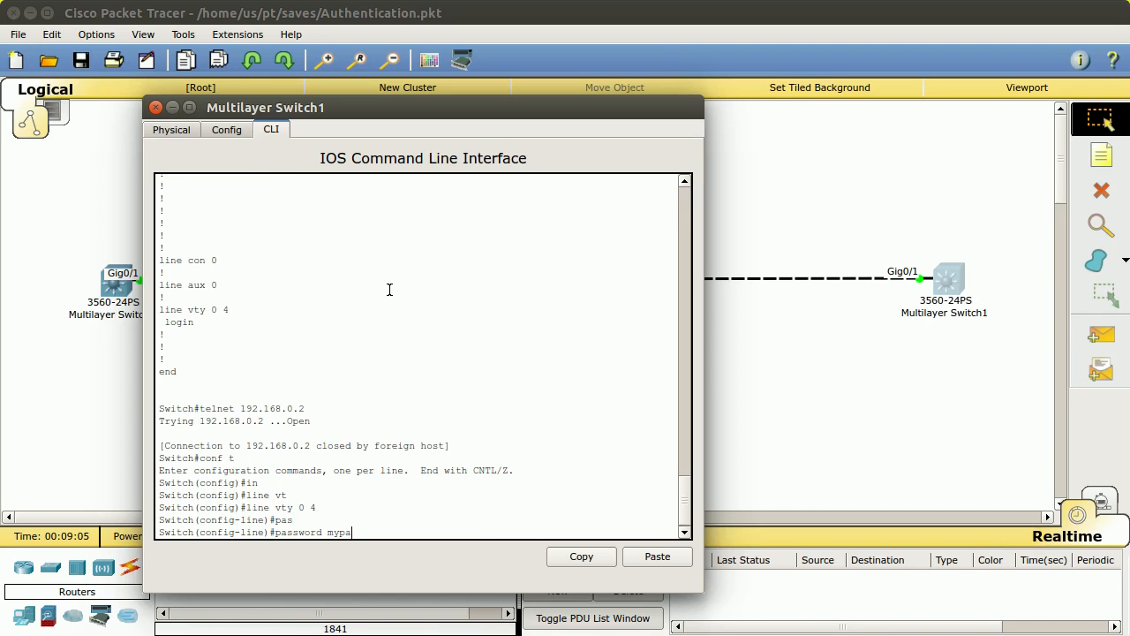
pyautogui.press('Return')
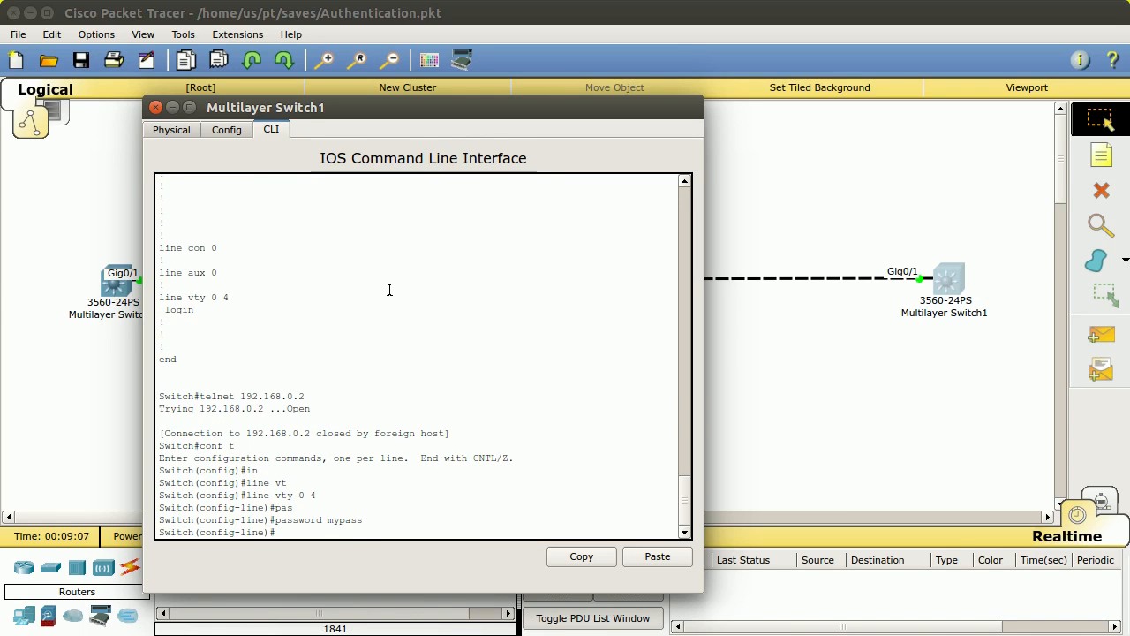
pyautogui.hotkey('ctrl', 'z')
# Step: Re-run telnet 192.168.0.2 and log in with the VTY password, reaching Switch>
pyautogui.press('Up')
pyautogui.press('Up')
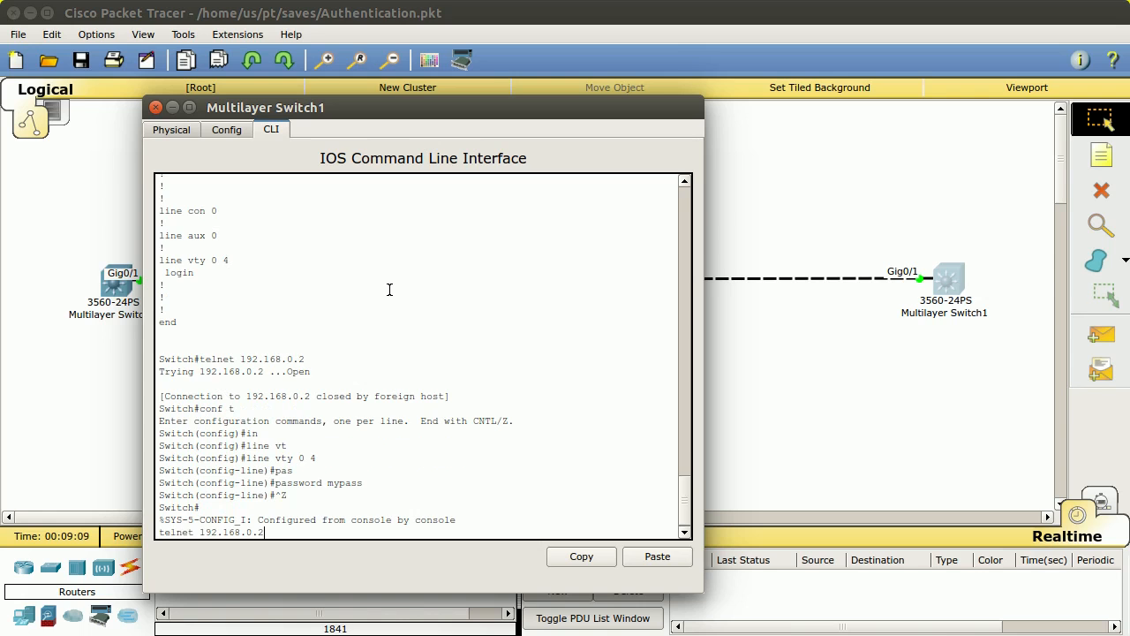
pyautogui.press('Return')
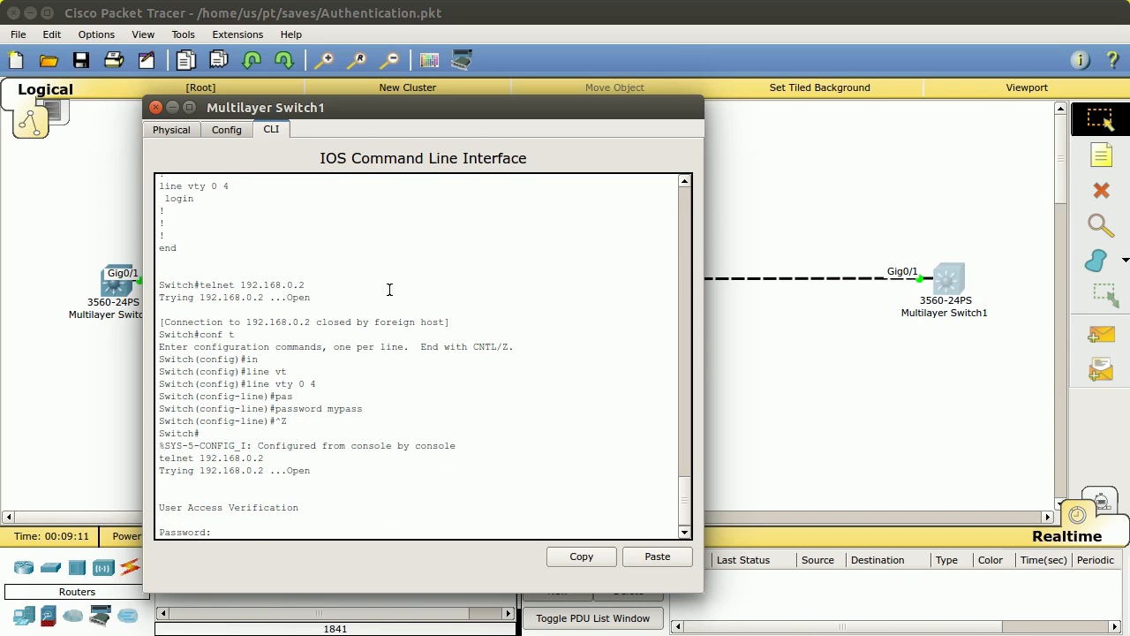
pyautogui.write('mypass')
pyautogui.press('Return')
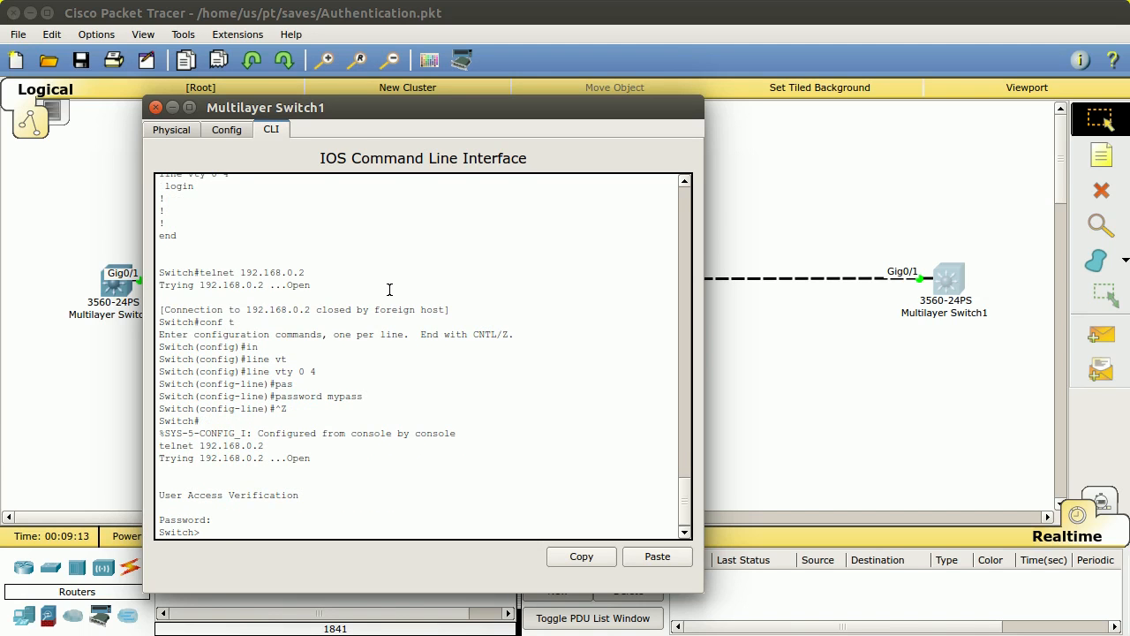